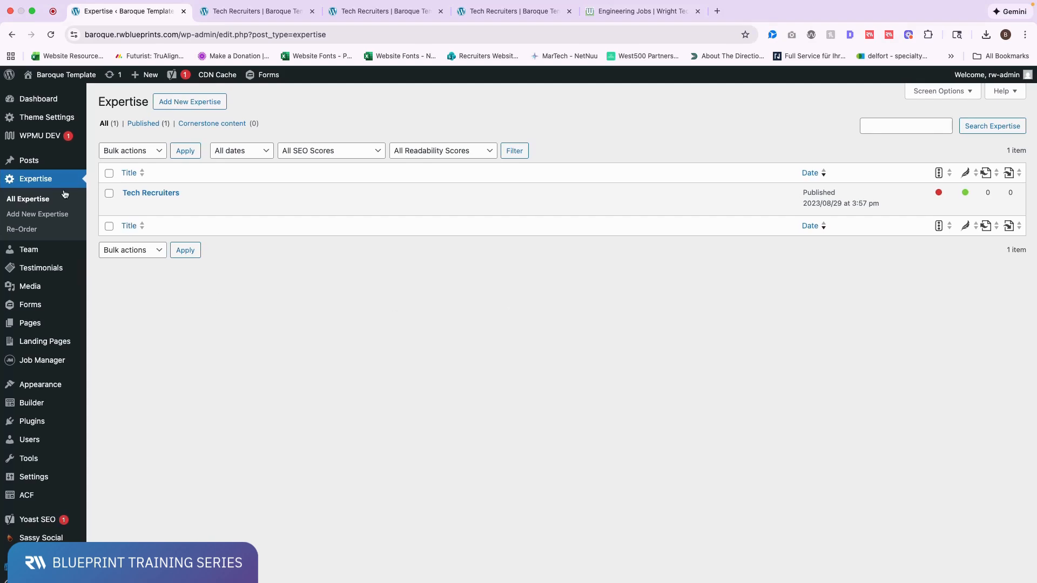
# Open the Tech Recruiters expertise entry for editing and show its Expertise info fields
pyautogui.moveTo(51, 167)
pyautogui.moveTo(259, 196)
pyautogui.click(128, 206)
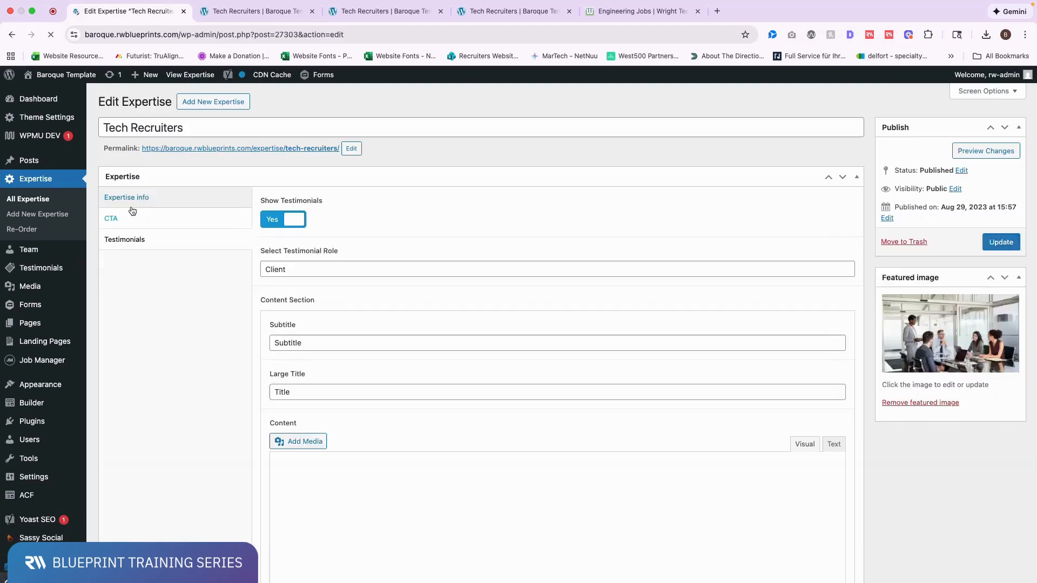
pyautogui.click(132, 201)
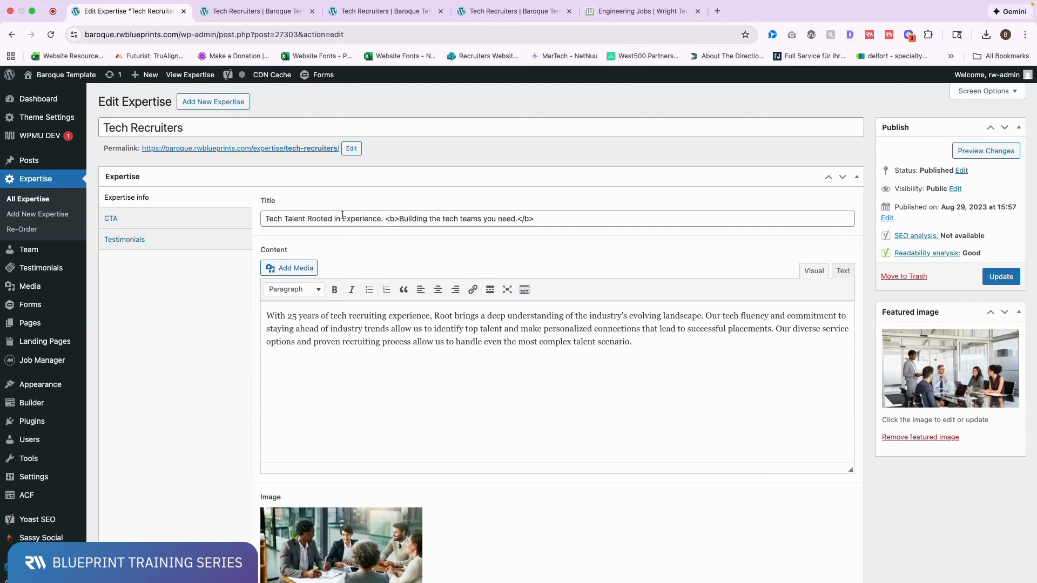
# Open the live Tech Recruiters page in a new tab and examine its banner, main heading and introductory paragraph
pyautogui.keyDown('super'); pyautogui.click(277, 150); pyautogui.keyUp('super')
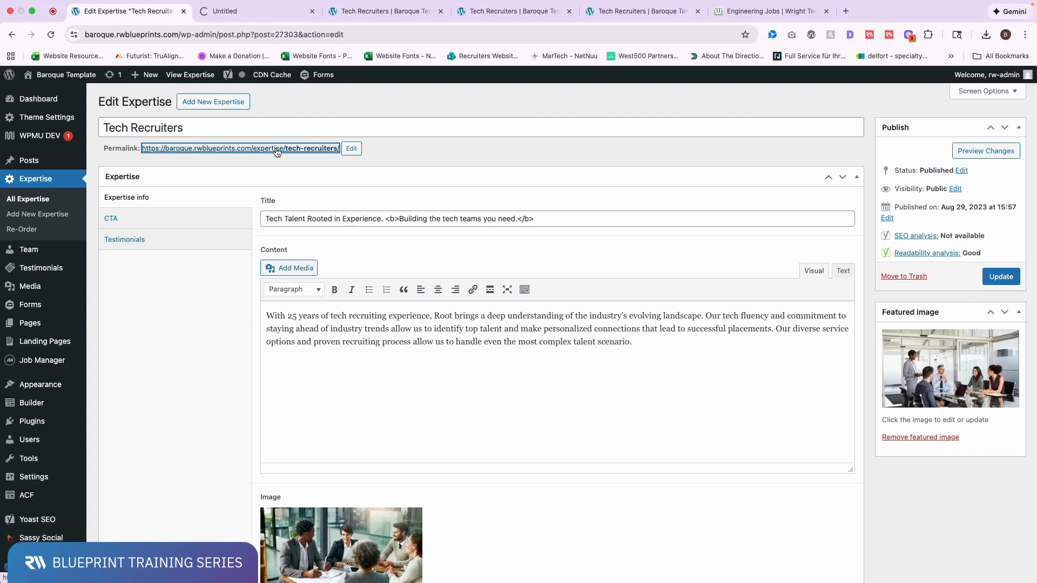
pyautogui.click(243, 25)
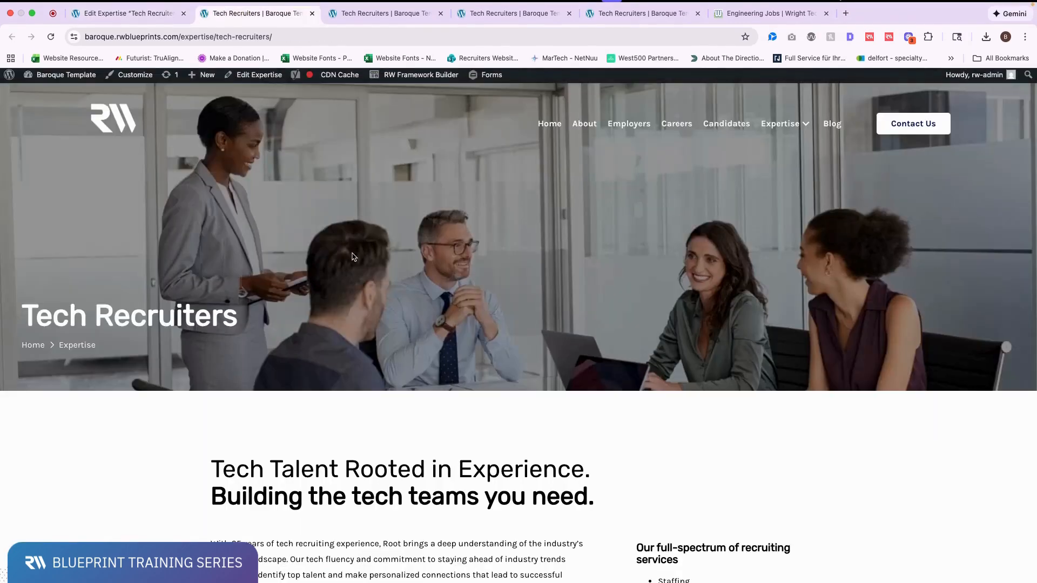
pyautogui.scroll(-3, 351, 250)
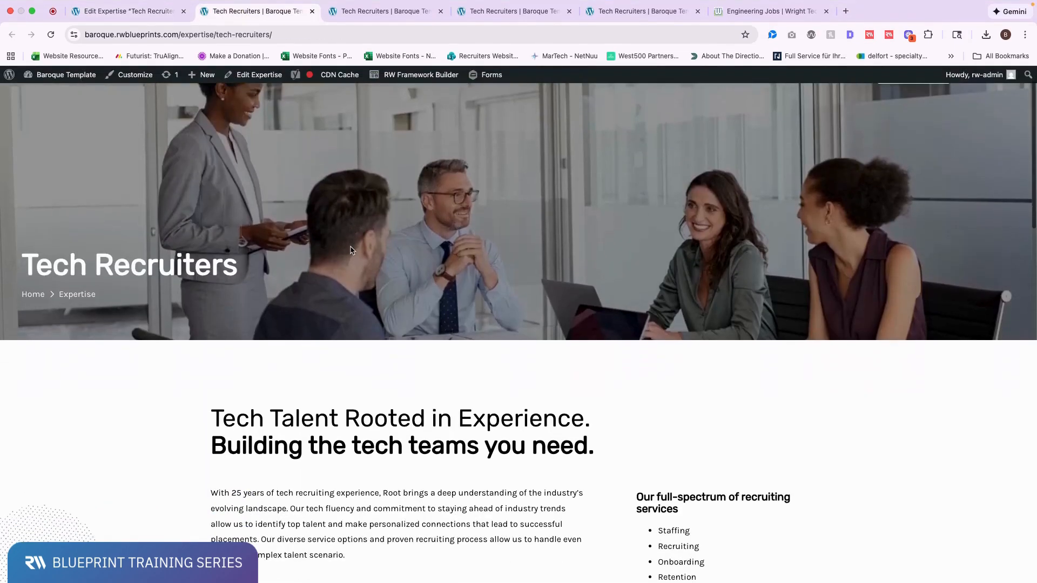
pyautogui.scroll(-2, 352, 250)
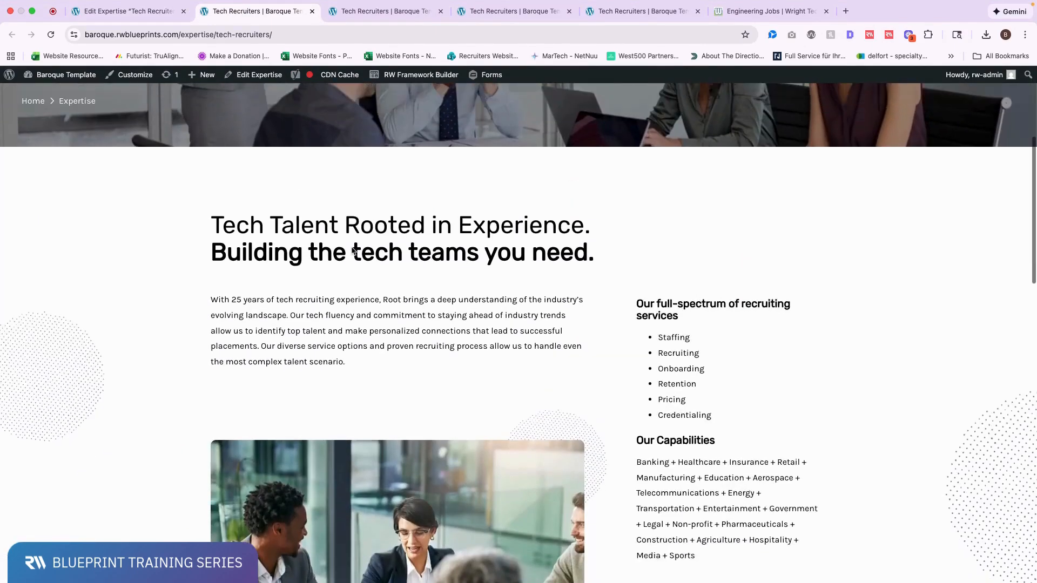
pyautogui.scroll(-2, 300, 251)
pyautogui.moveTo(212, 166); pyautogui.dragTo(491, 235)
pyautogui.click(467, 234)
pyautogui.moveTo(210, 172); pyautogui.dragTo(287, 234)
pyautogui.moveTo(211, 250); pyautogui.dragTo(392, 327)
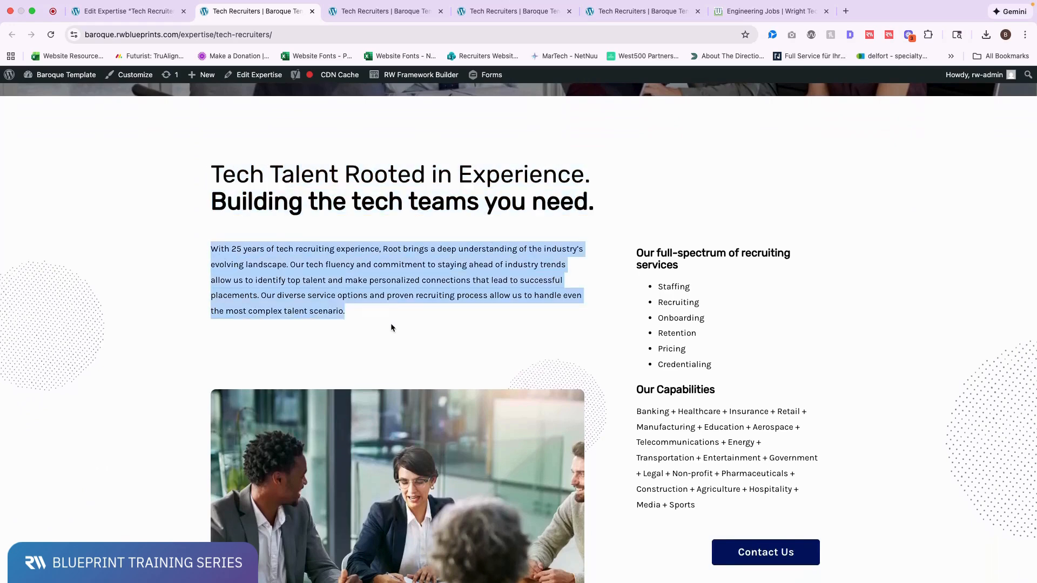
pyautogui.click(392, 327)
# Examine the live page's sidebar lists, Contact Us button and testimonial section, ending back near the banner
pyautogui.scroll(-3, 392, 327)
pyautogui.scroll(2, 594, 227)
pyautogui.moveTo(636, 184); pyautogui.dragTo(802, 442)
pyautogui.click(803, 444)
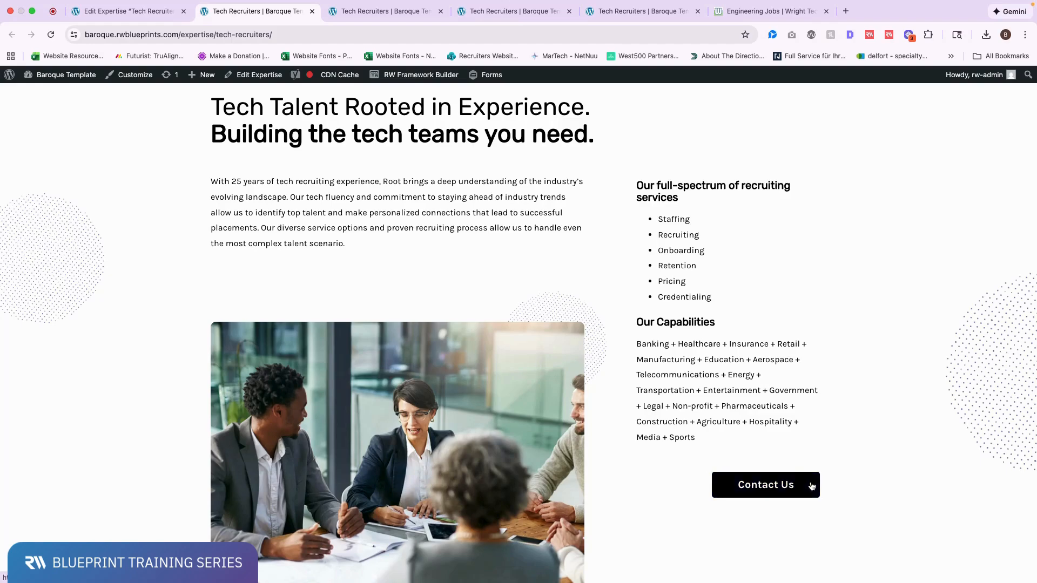
pyautogui.scroll(-10, 572, 342)
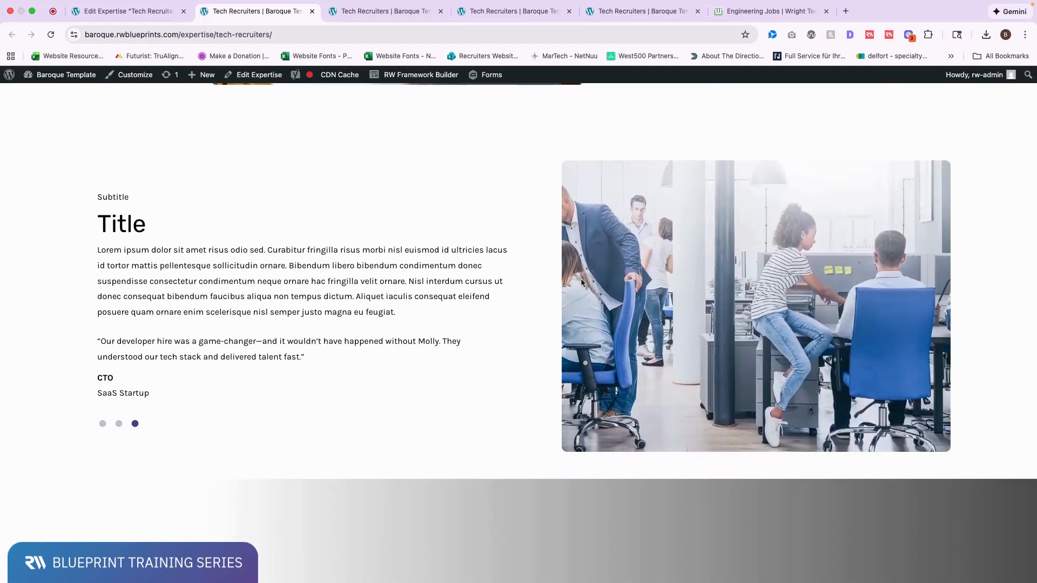
pyautogui.scroll(-2, 532, 533)
pyautogui.scroll(10, 531, 534)
pyautogui.scroll(3, 531, 534)
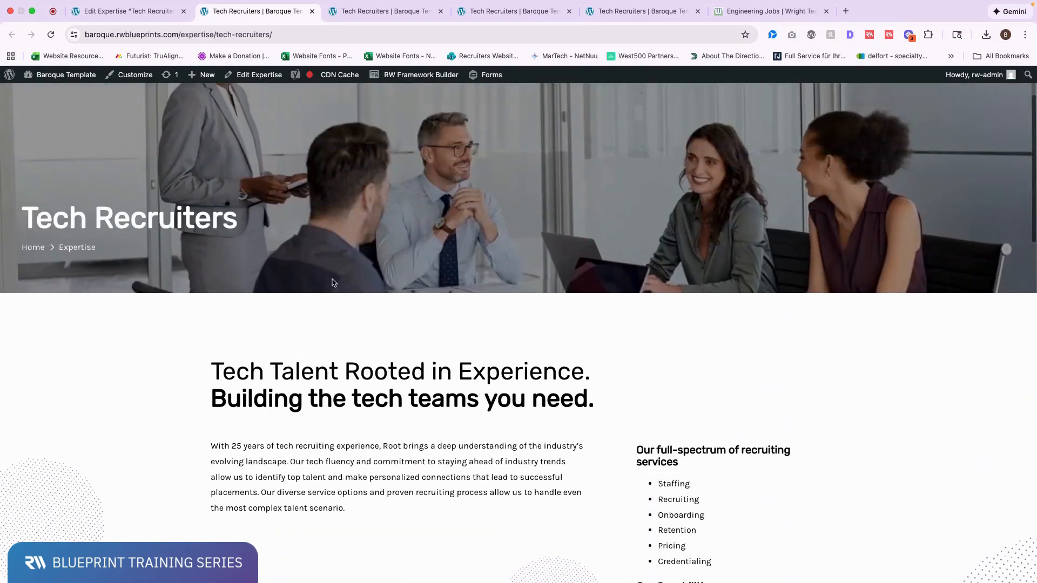
# Return to the expertise editor and review the Title and Content fields of Expertise info
pyautogui.click(139, 17)
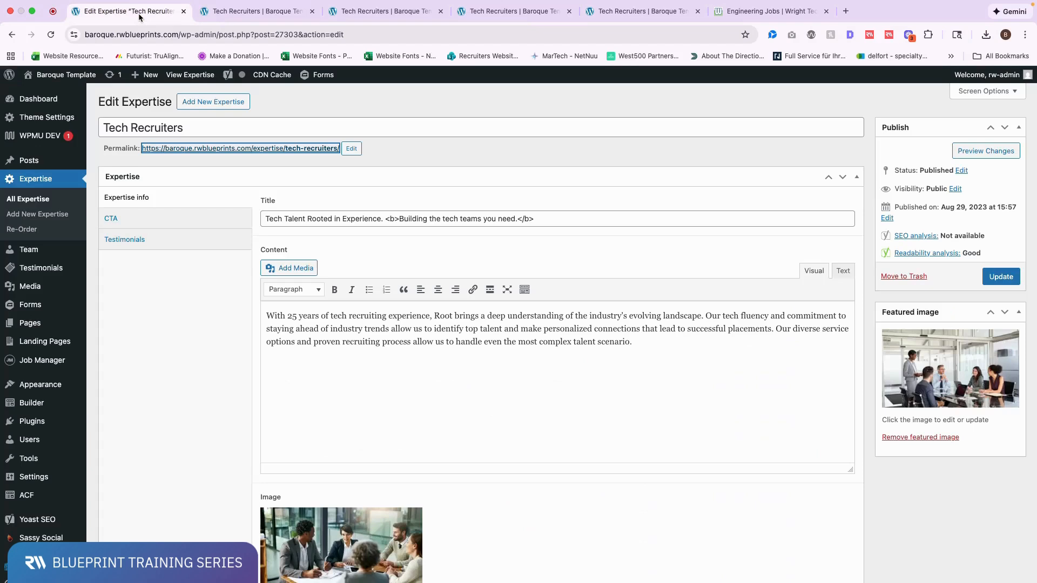
pyautogui.moveTo(264, 219); pyautogui.dragTo(524, 231)
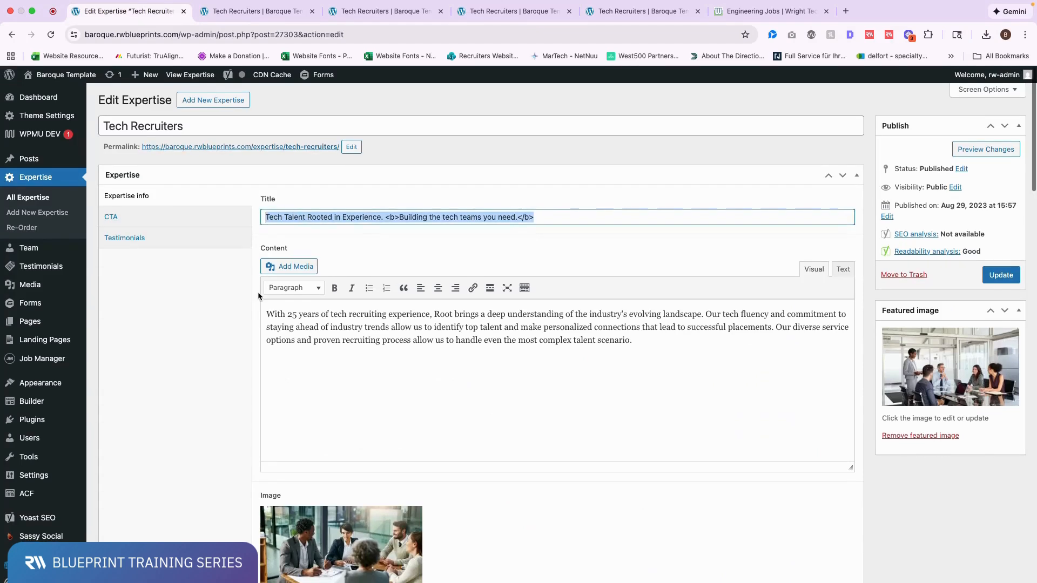
pyautogui.moveTo(267, 315); pyautogui.dragTo(656, 336)
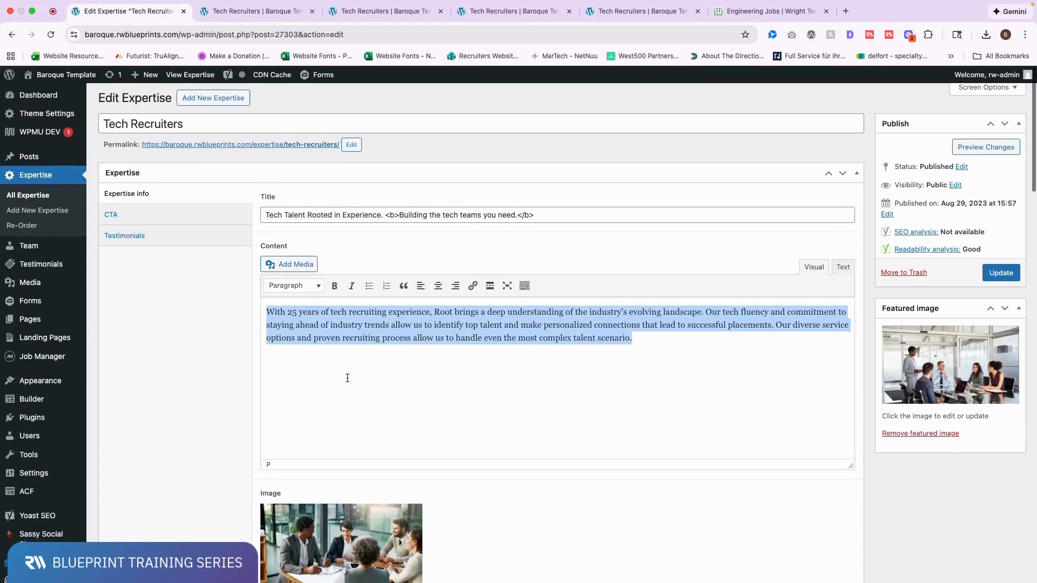
pyautogui.scroll(-2, 348, 376)
pyautogui.scroll(2, 313, 328)
pyautogui.moveTo(264, 207); pyautogui.dragTo(649, 222)
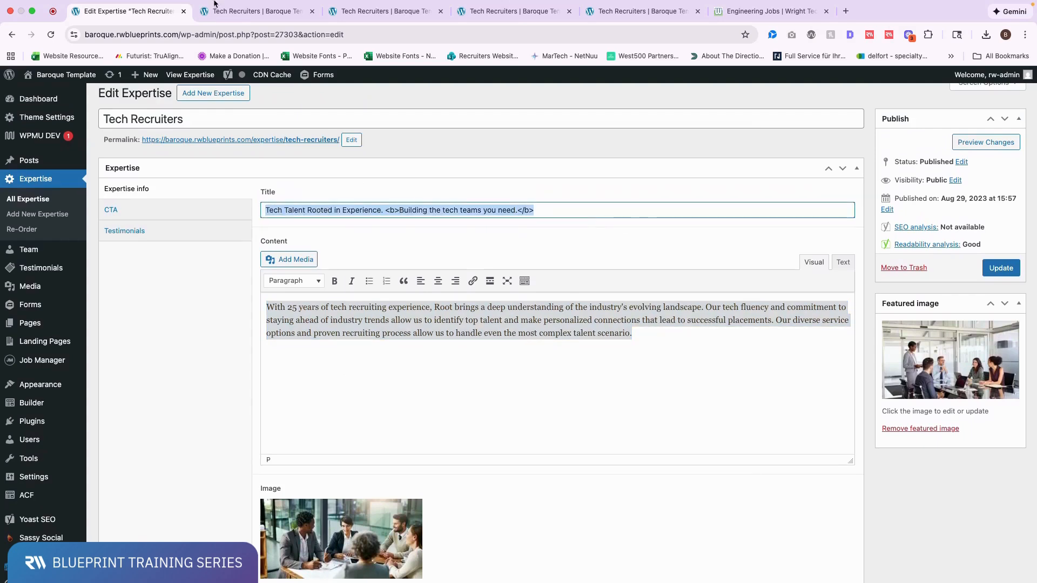
# Compare the main heading on the live page with the Title field and its bold tags in the editor
pyautogui.click(247, 27)
pyautogui.scroll(-3, 211, 388)
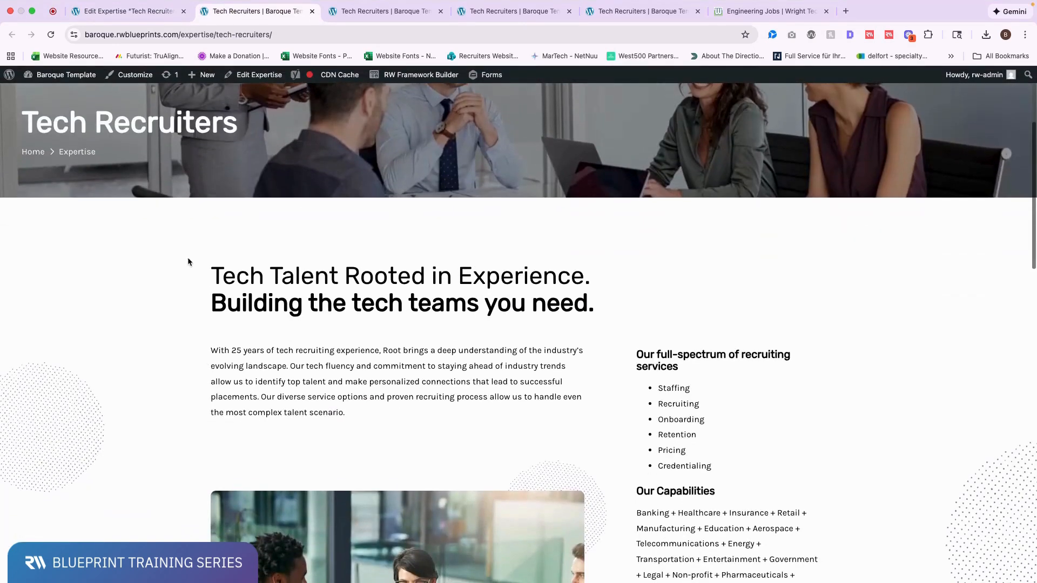
pyautogui.moveTo(206, 276); pyautogui.dragTo(592, 293)
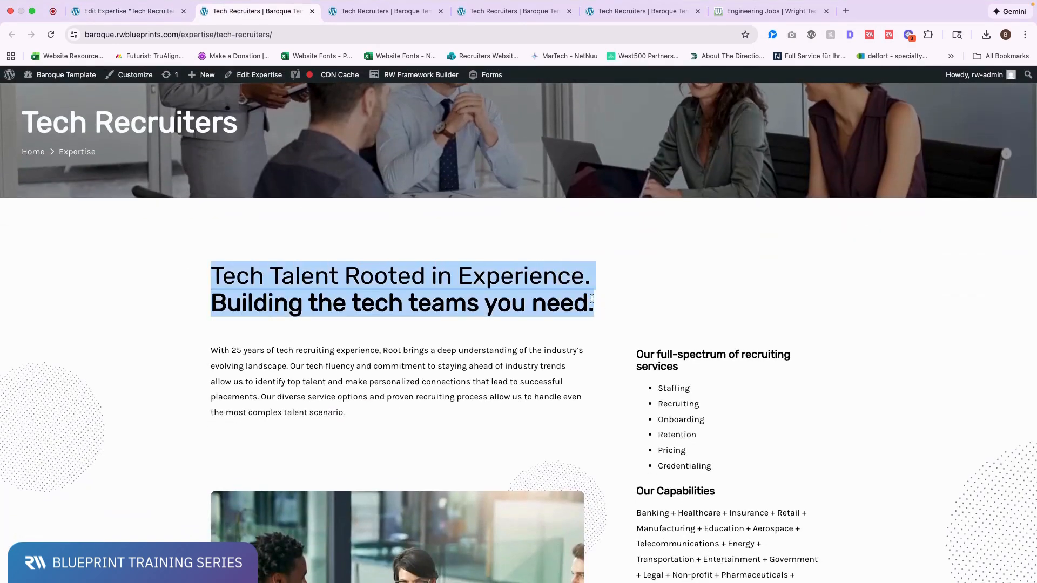
pyautogui.click(119, 12)
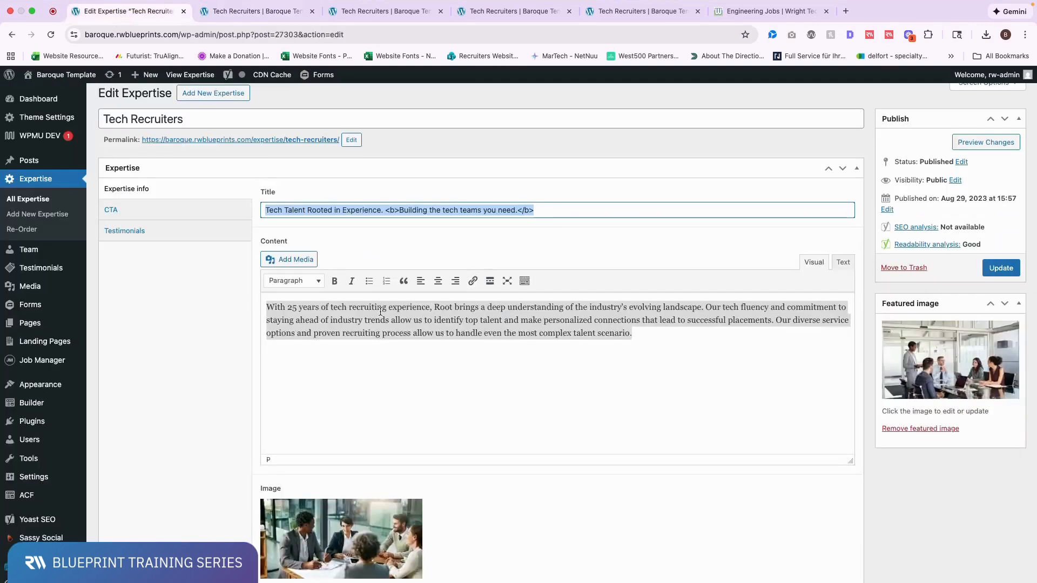
pyautogui.click(522, 210)
pyautogui.moveTo(554, 210); pyautogui.dragTo(261, 212)
# Compare the Content field's text in the editor with the introductory paragraph on the live page
pyautogui.click(360, 343)
pyautogui.moveTo(266, 306); pyautogui.dragTo(650, 344)
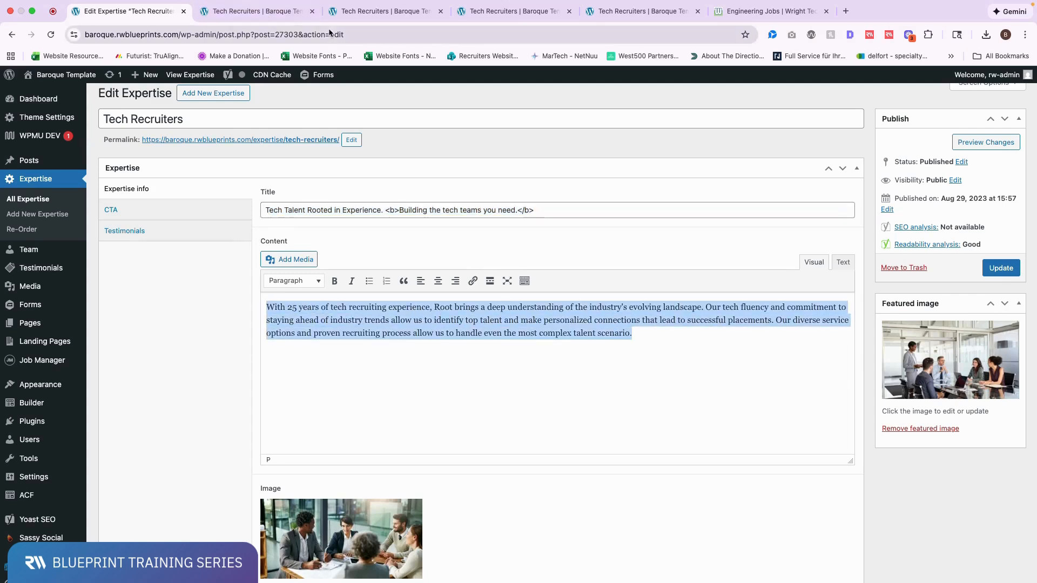
pyautogui.click(276, 19)
pyautogui.moveTo(211, 350); pyautogui.dragTo(393, 349)
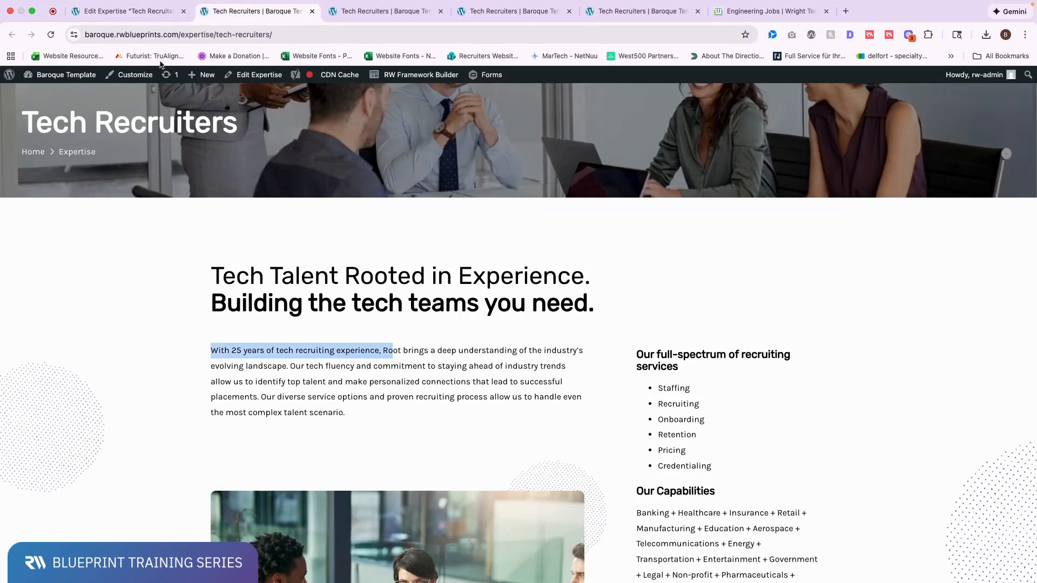
# Compare the Image field in the editor with the photo below the introductory paragraph on the live page
pyautogui.click(130, 23)
pyautogui.scroll(-2, 378, 243)
pyautogui.click(446, 260)
pyautogui.scroll(-3, 494, 308)
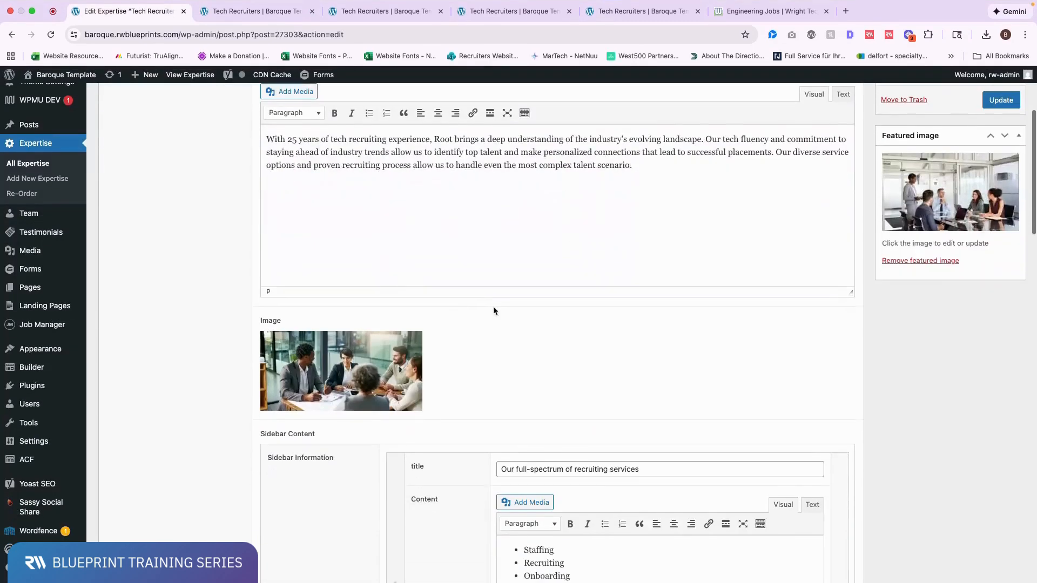
pyautogui.moveTo(409, 282)
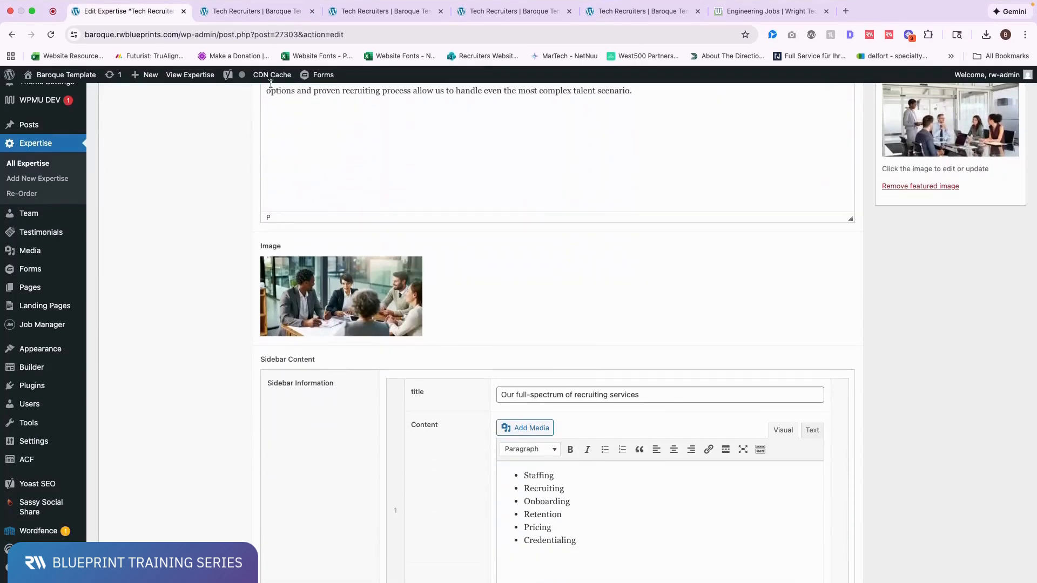
pyautogui.click(254, 23)
pyautogui.scroll(-4, 429, 366)
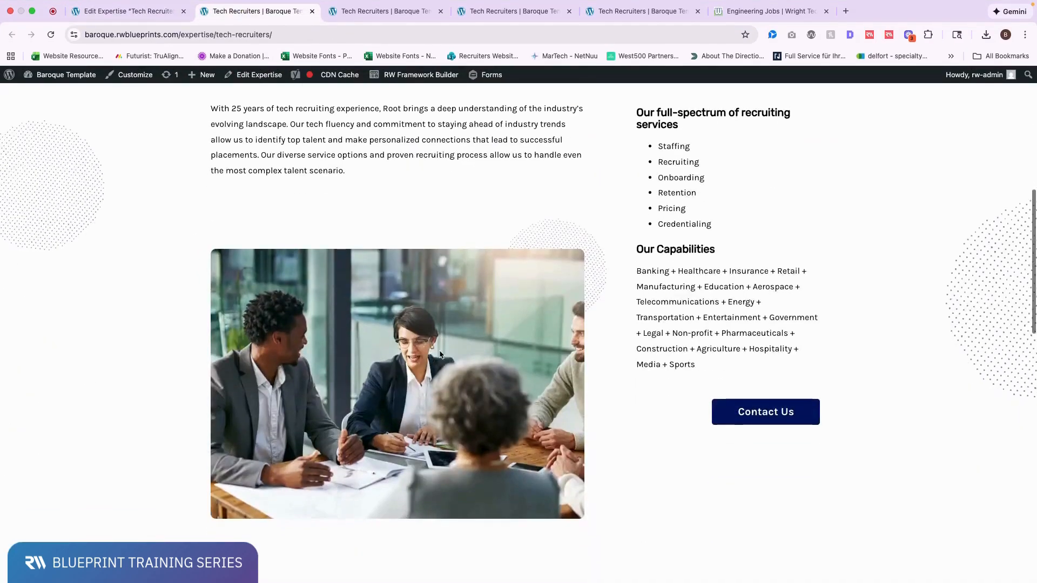
# Compare the first Sidebar Information row's title and bulleted content in the editor with the recruiting services list on the live page
pyautogui.click(149, 15)
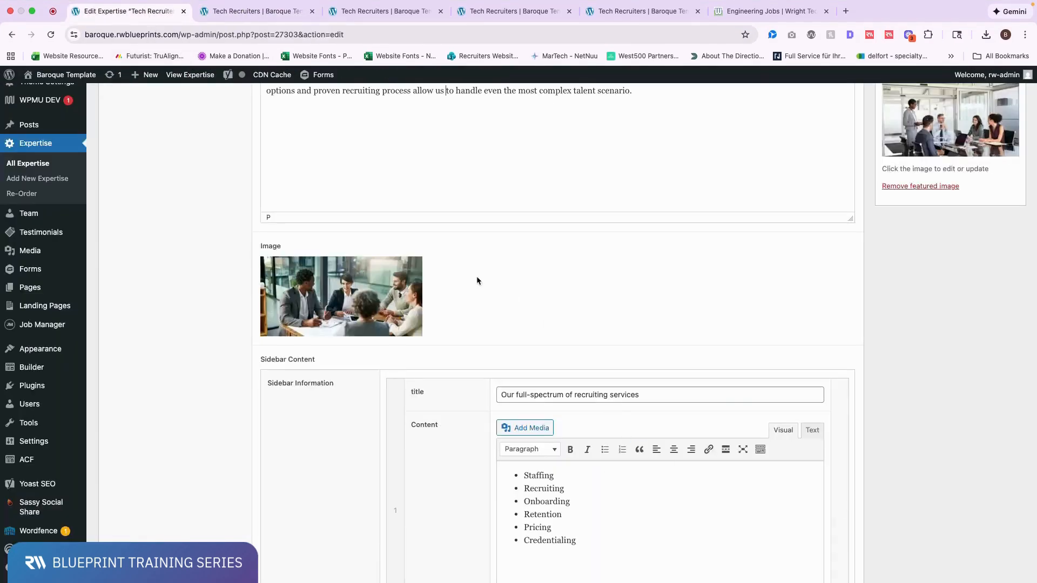
pyautogui.scroll(-4, 477, 278)
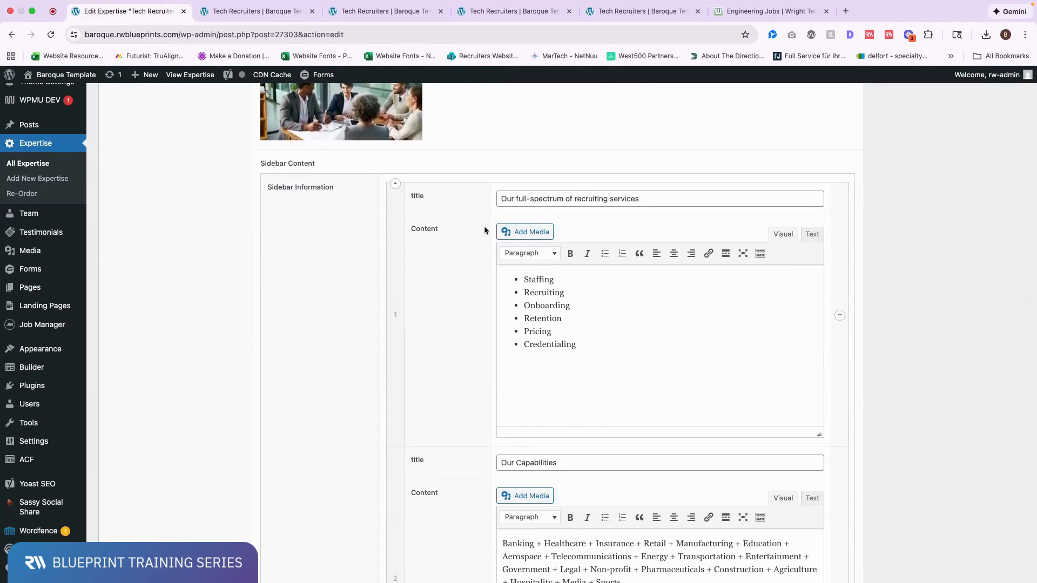
pyautogui.moveTo(501, 199); pyautogui.dragTo(664, 202)
pyautogui.moveTo(526, 281); pyautogui.dragTo(611, 338)
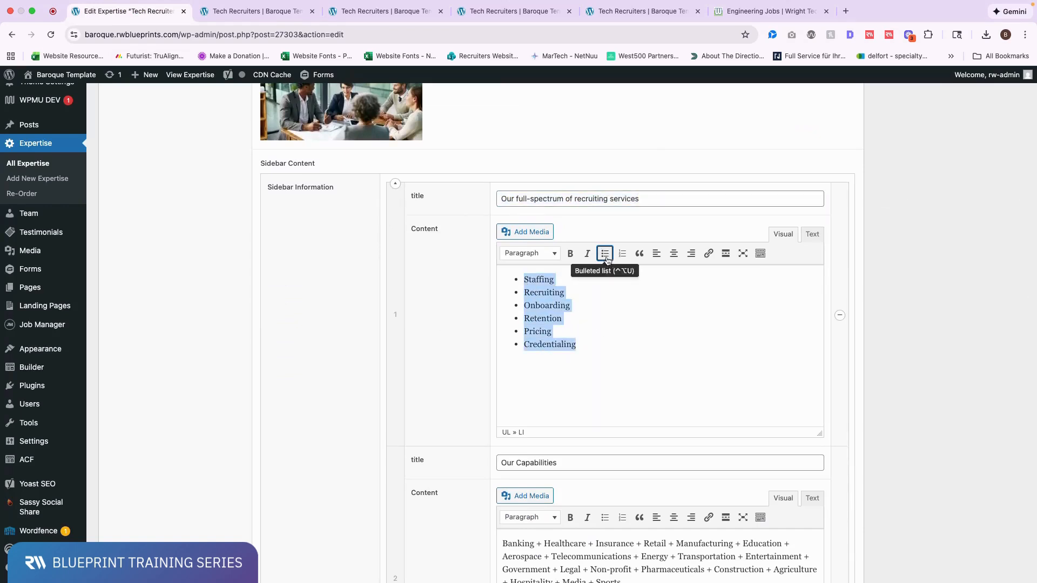
pyautogui.click(254, 13)
pyautogui.scroll(1, 540, 178)
pyautogui.moveTo(636, 140); pyautogui.dragTo(758, 152)
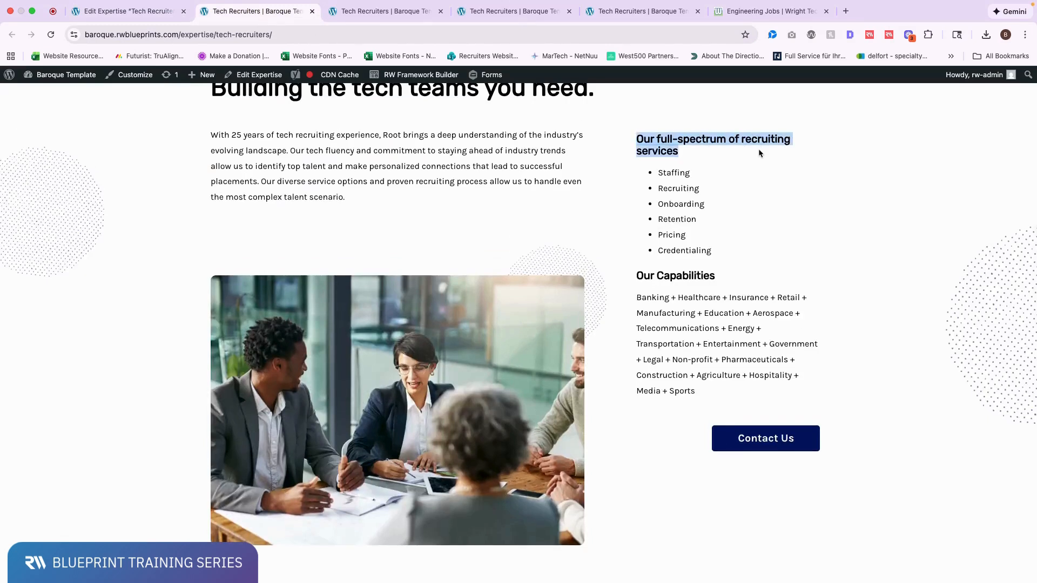
pyautogui.moveTo(656, 170); pyautogui.dragTo(749, 249)
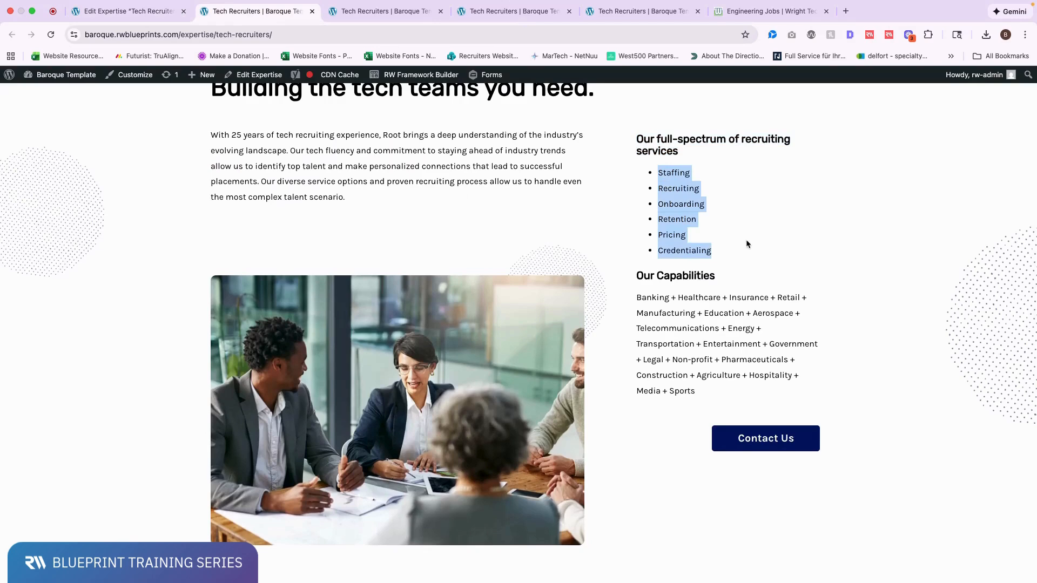
pyautogui.click(747, 244)
# Compare the "Our Capabilities" sidebar row's title and content in the editor with the matching block on the live page
pyautogui.click(128, 11)
pyautogui.scroll(-5, 401, 247)
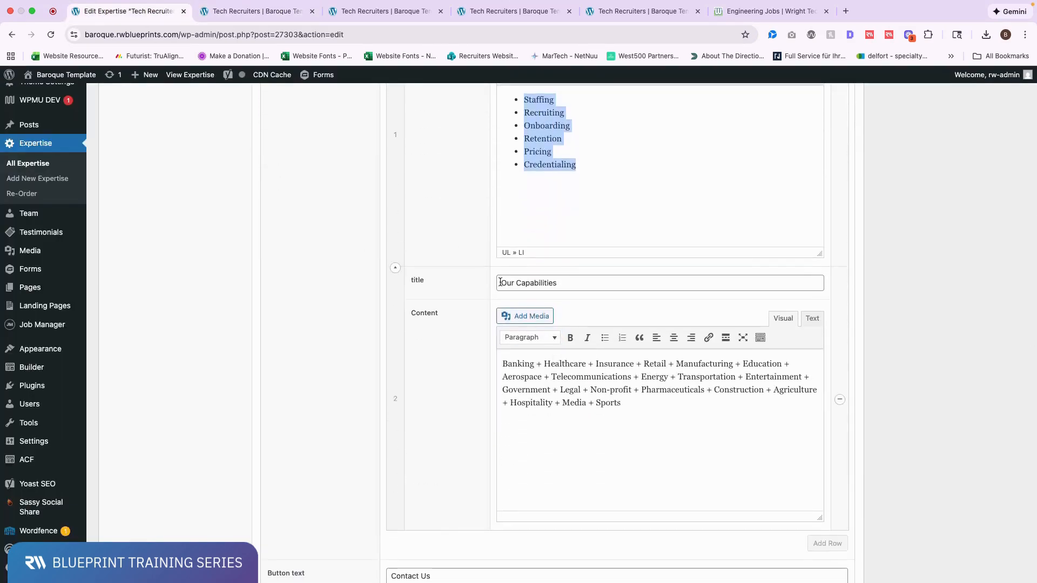
pyautogui.moveTo(500, 283); pyautogui.dragTo(583, 284)
pyautogui.moveTo(502, 361); pyautogui.dragTo(632, 408)
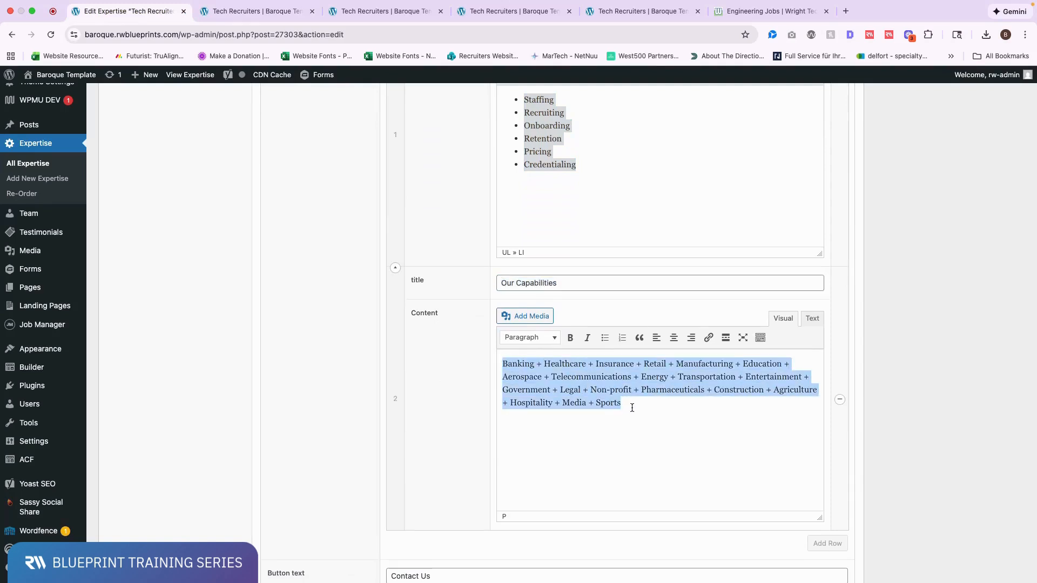
pyautogui.click(270, 15)
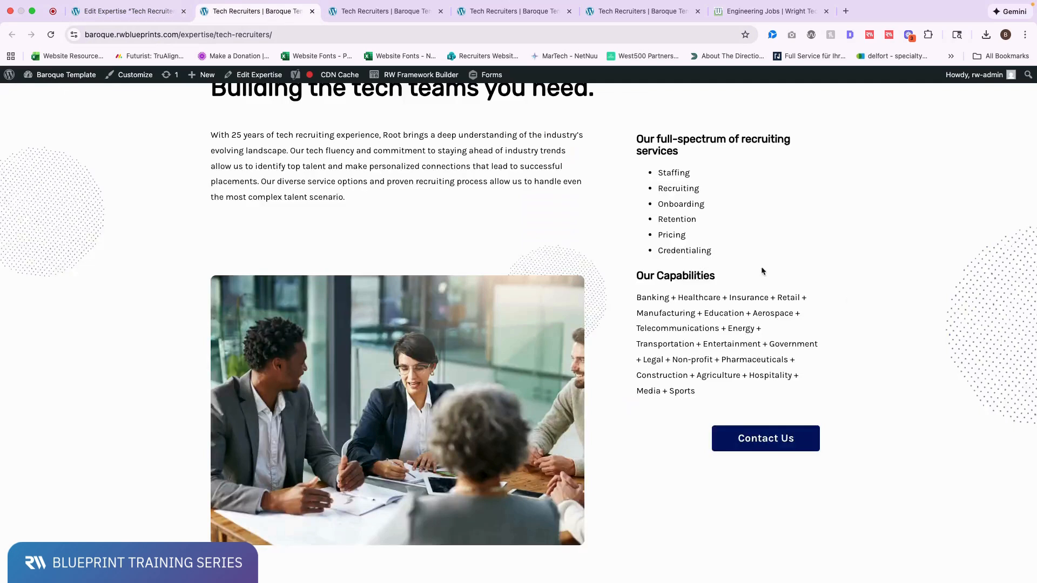
pyautogui.moveTo(637, 275); pyautogui.dragTo(802, 421)
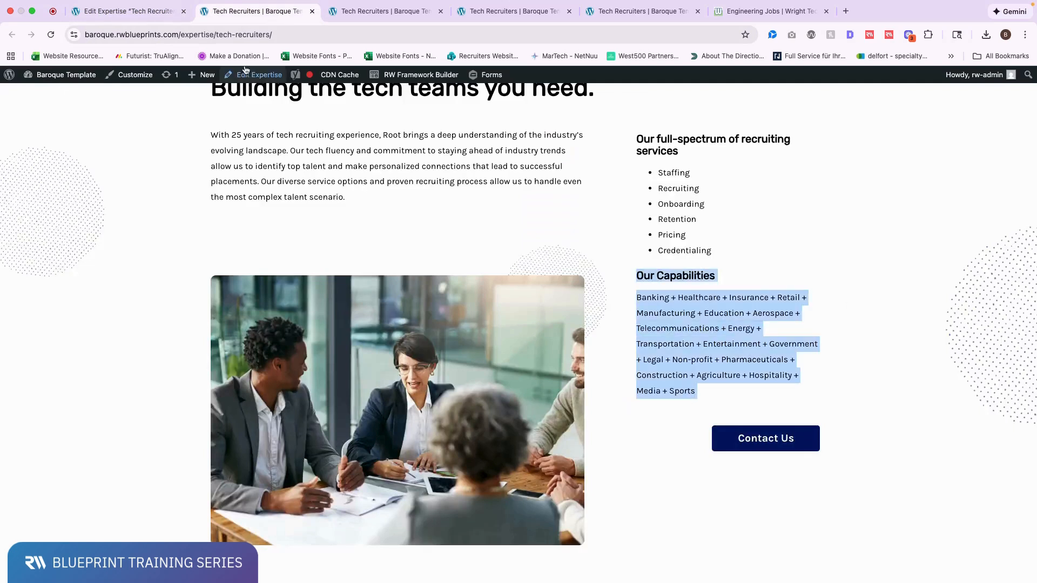
# Set the sidebar's Button text to "Search Jobs" in the expertise editor
pyautogui.click(147, 15)
pyautogui.scroll(-1, 528, 308)
pyautogui.scroll(-2, 529, 308)
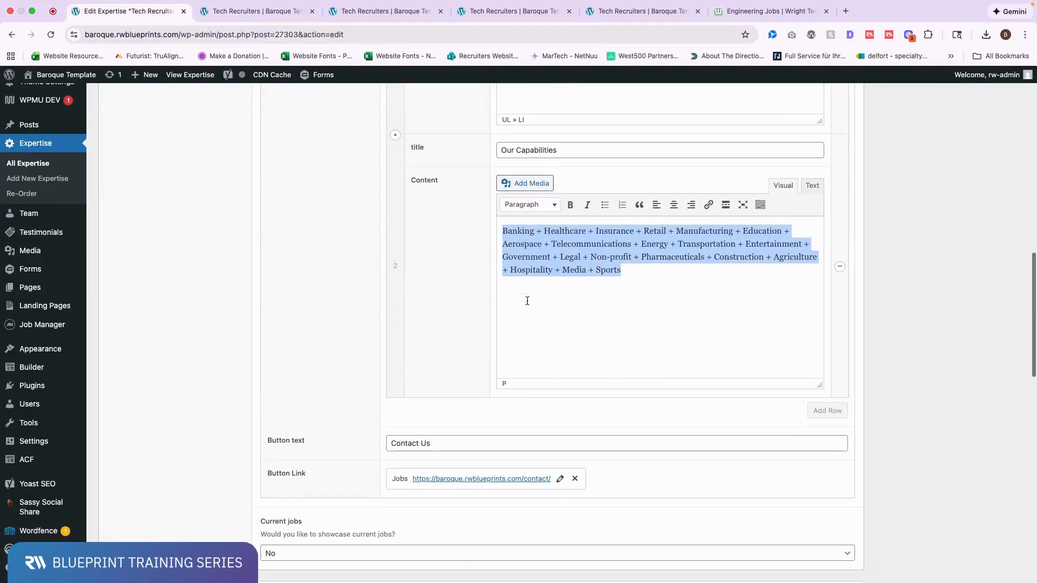
pyautogui.moveTo(443, 442); pyautogui.dragTo(358, 442)
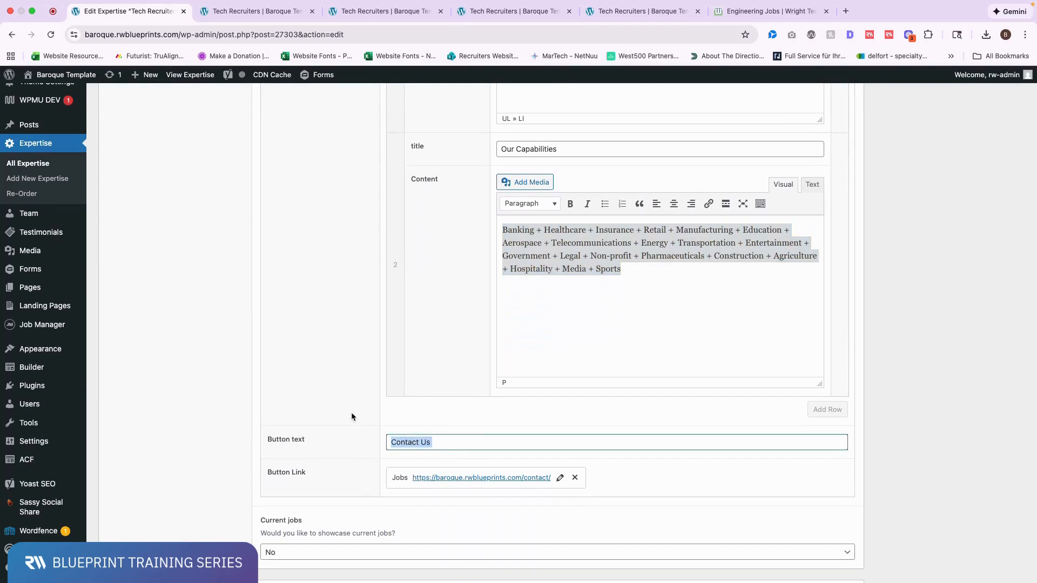
pyautogui.write('Search jobs')
pyautogui.press('BackSpace')
pyautogui.press('BackSpace')
pyautogui.write('Jobs')
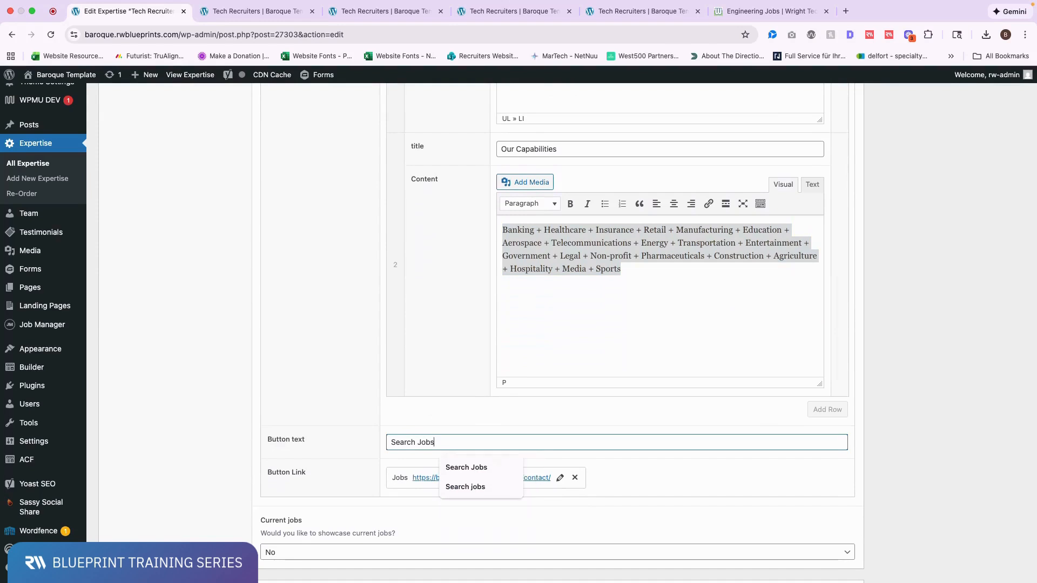
pyautogui.click(562, 521)
# Point the sidebar's Button Link to the existing Jobs page, found by searching the site content for "jobs"
pyautogui.click(560, 477)
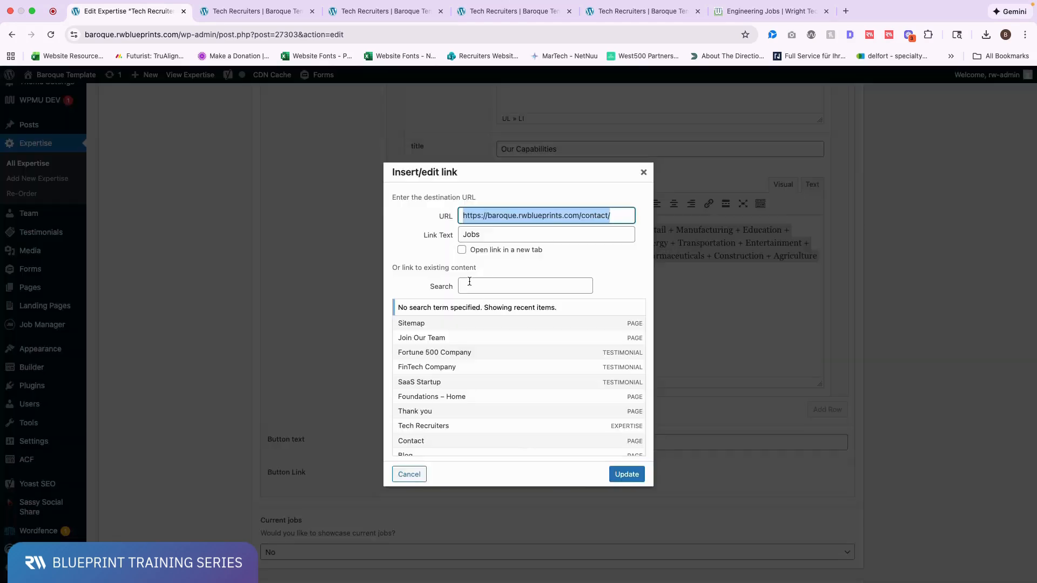
pyautogui.click(513, 285)
pyautogui.write('jobs')
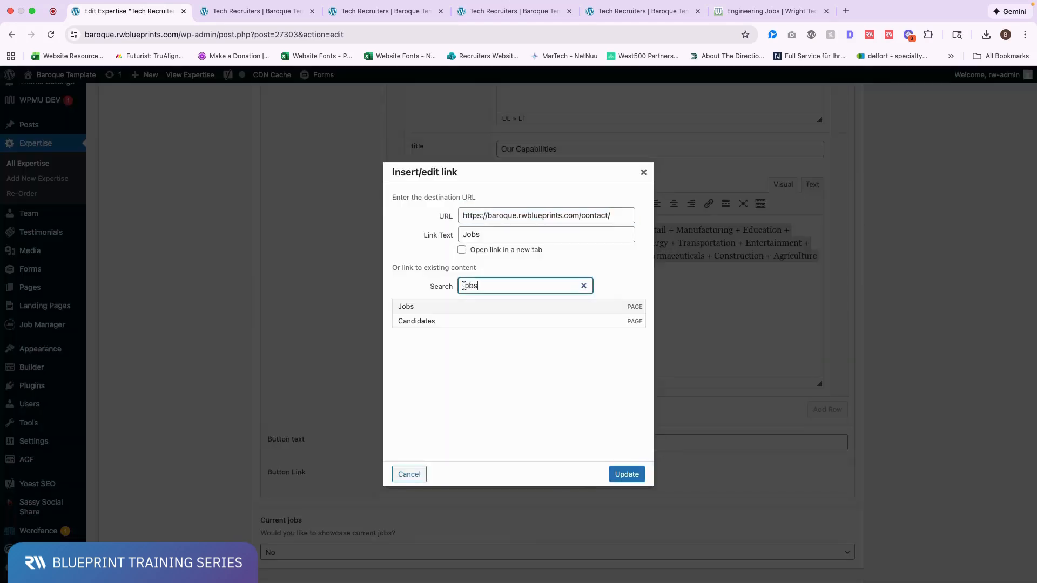
pyautogui.click(435, 307)
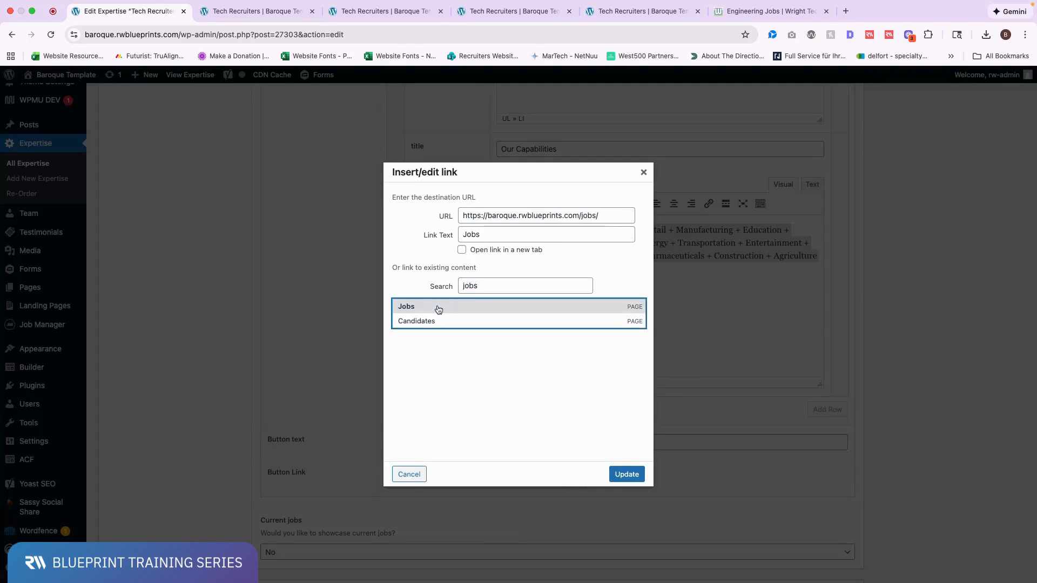
pyautogui.click(627, 474)
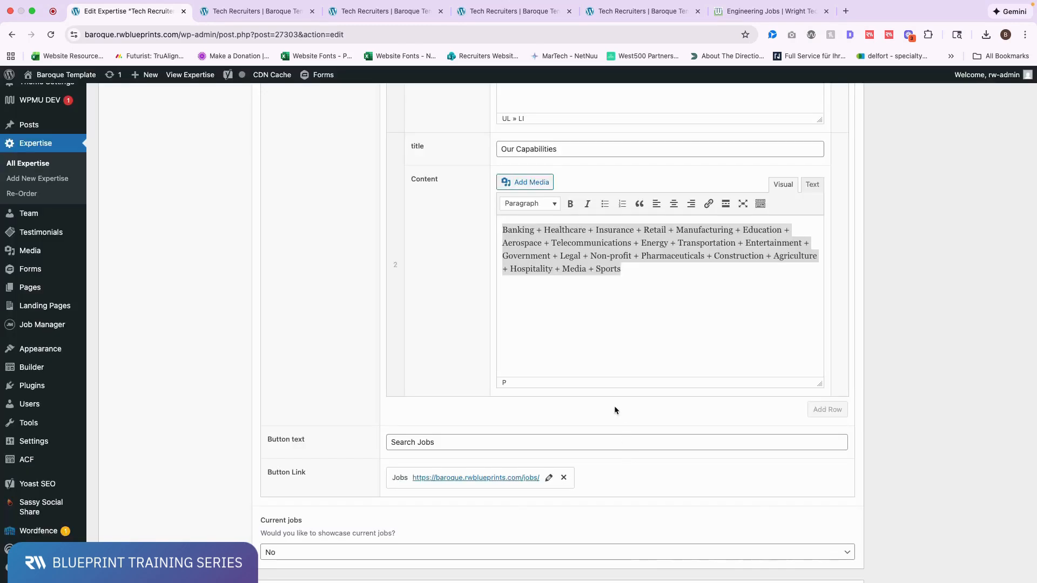
# Update the Tech Recruiters expertise and reload its live page to check the sidebar button
pyautogui.scroll(10, 617, 400)
pyautogui.scroll(5, 615, 396)
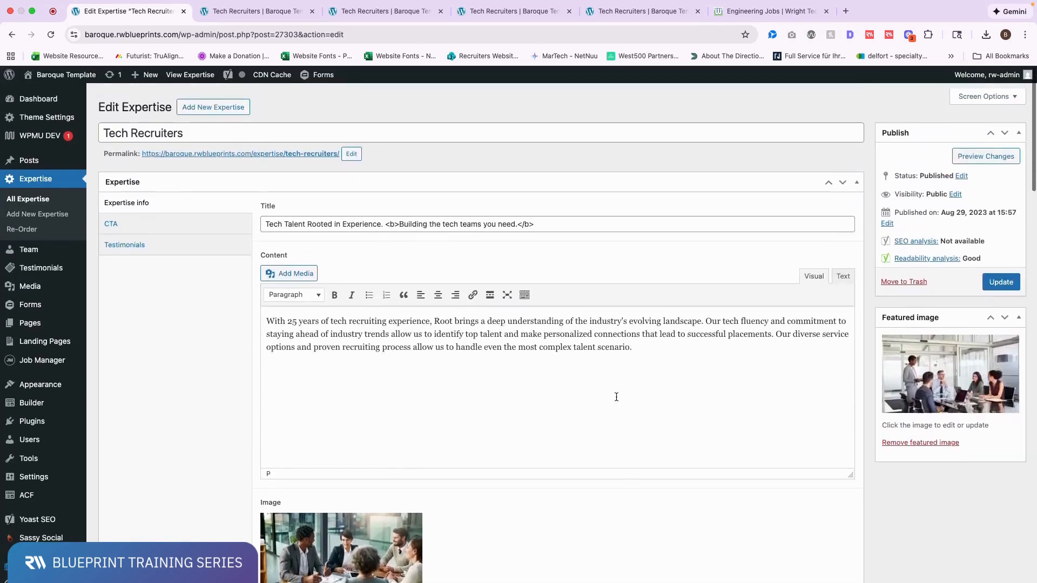
pyautogui.click(1001, 276)
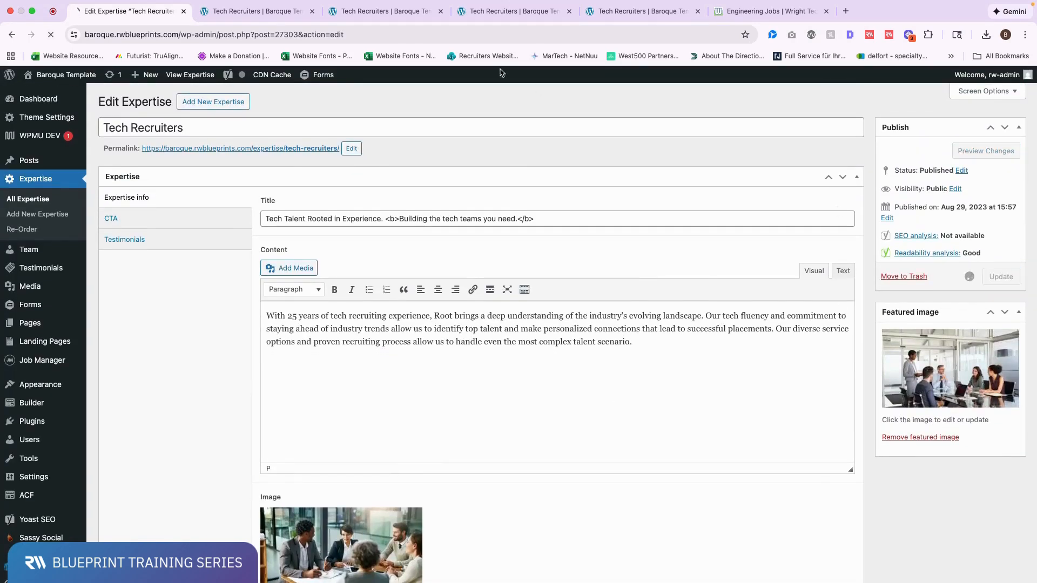
pyautogui.click(259, 12)
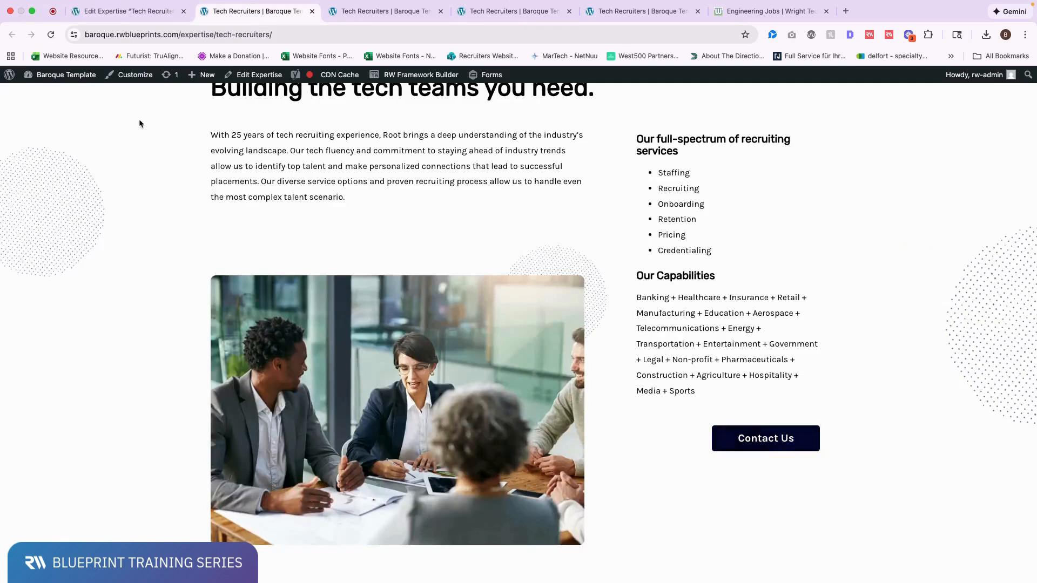
pyautogui.click(51, 35)
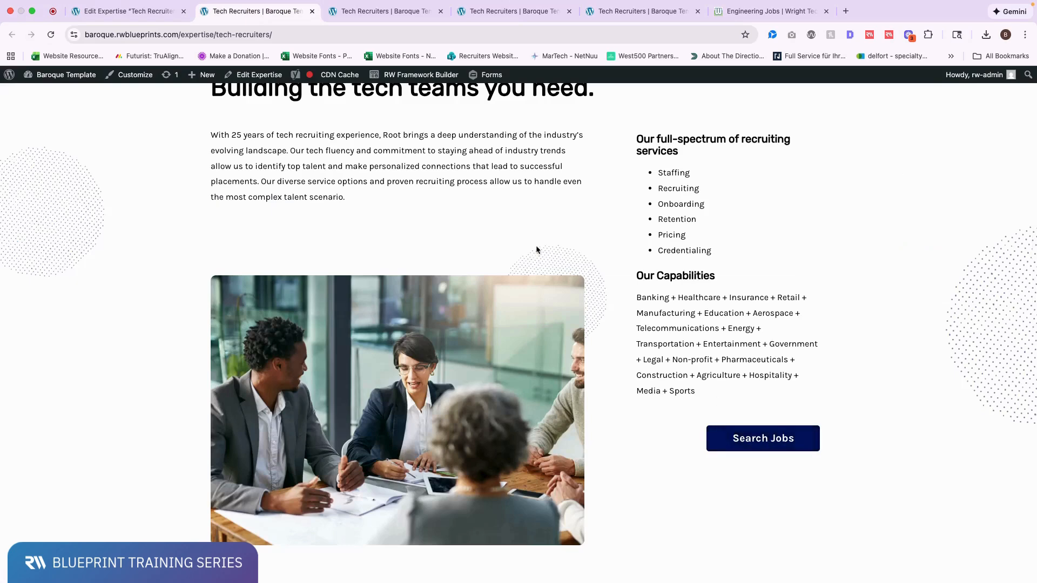
# View the testimonials section on the live page and open the Testimonials settings in the expertise editor
pyautogui.scroll(-9, 531, 241)
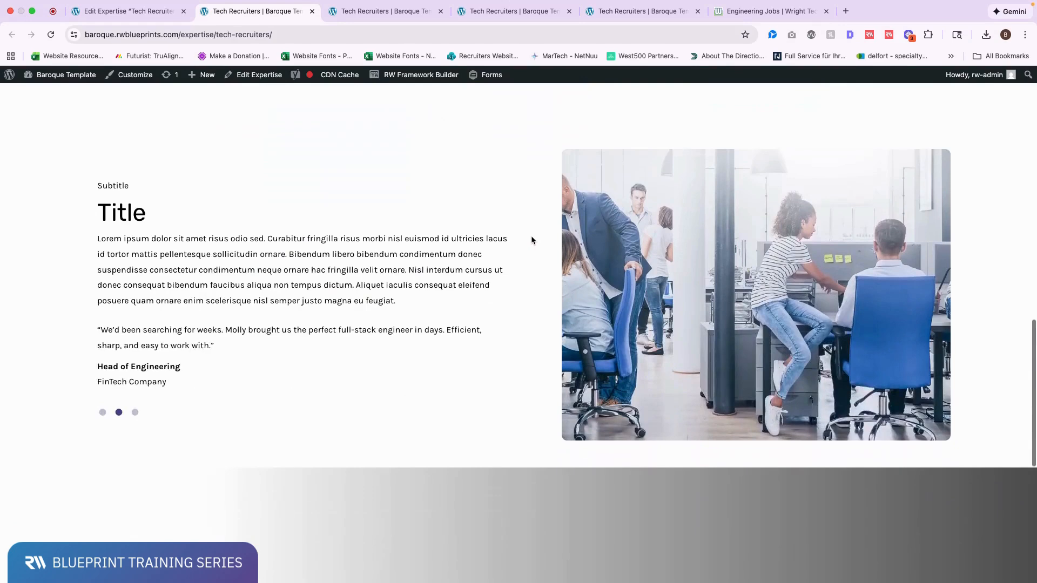
pyautogui.scroll(1, 393, 208)
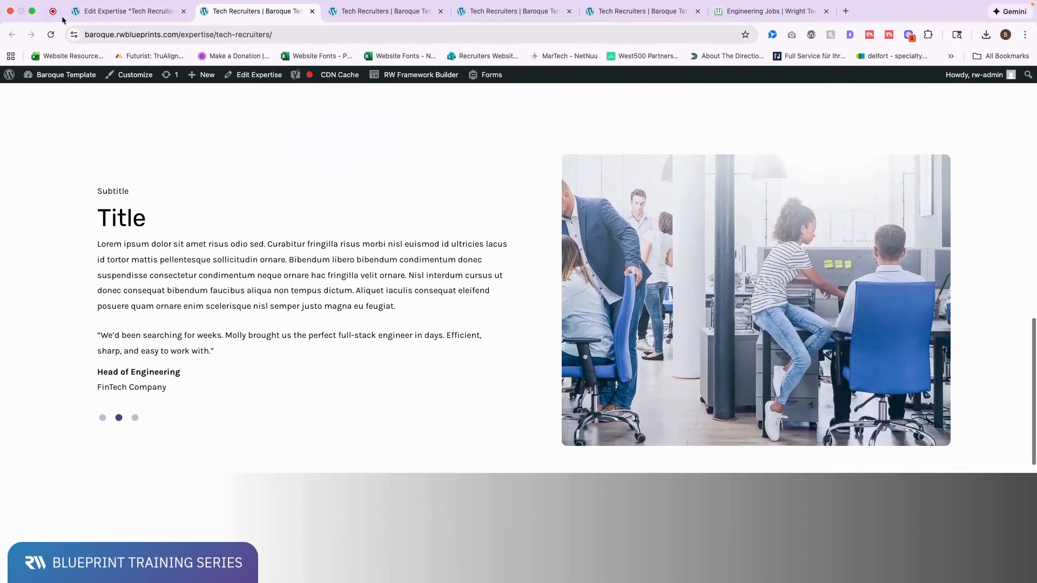
pyautogui.click(96, 20)
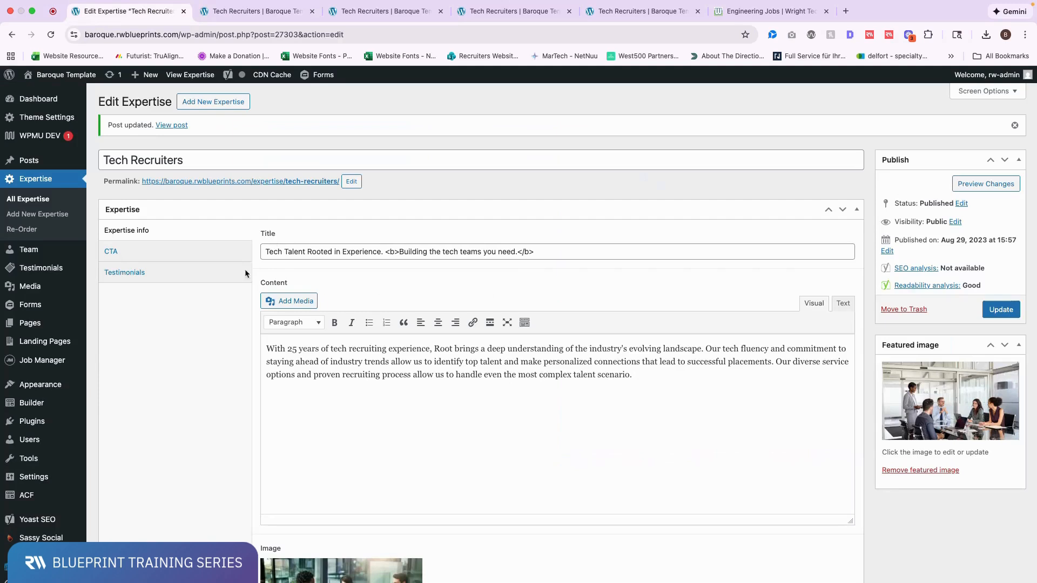
pyautogui.click(151, 278)
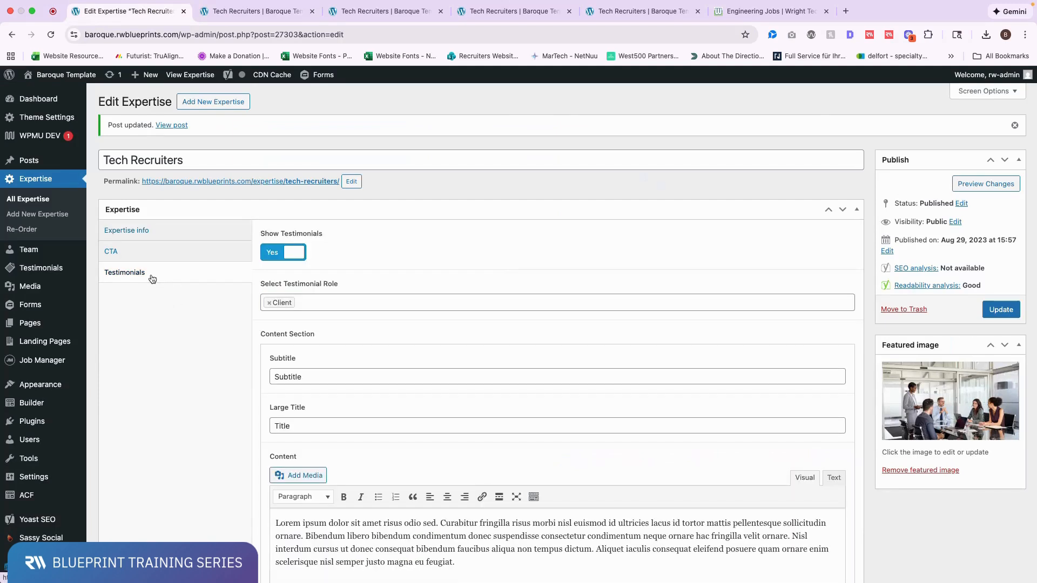
# Switch Show Testimonials off for the expertise and turn it back on
pyautogui.click(291, 255)
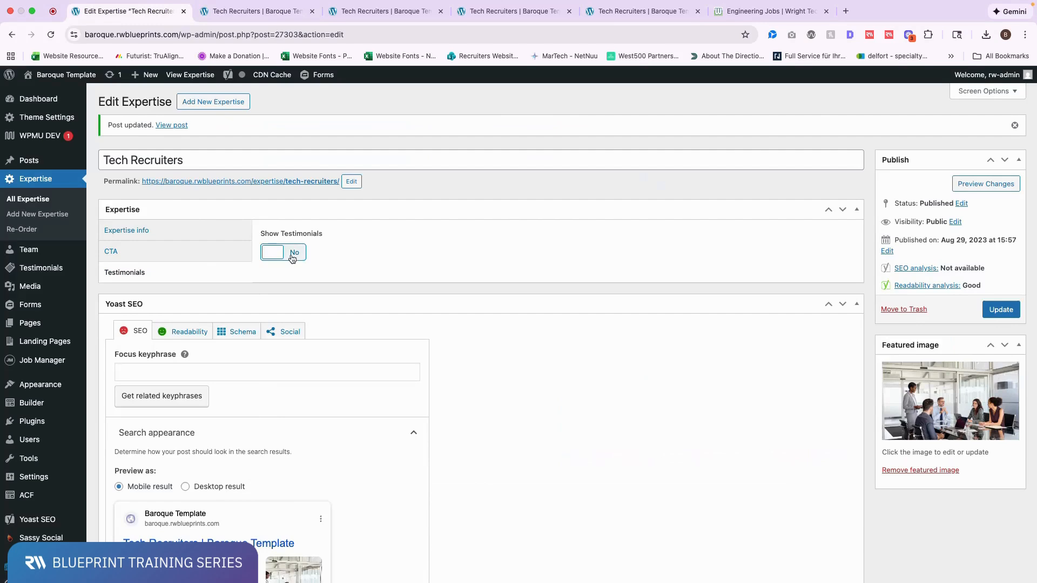
pyautogui.click(292, 258)
pyautogui.click(292, 259)
pyautogui.click(275, 252)
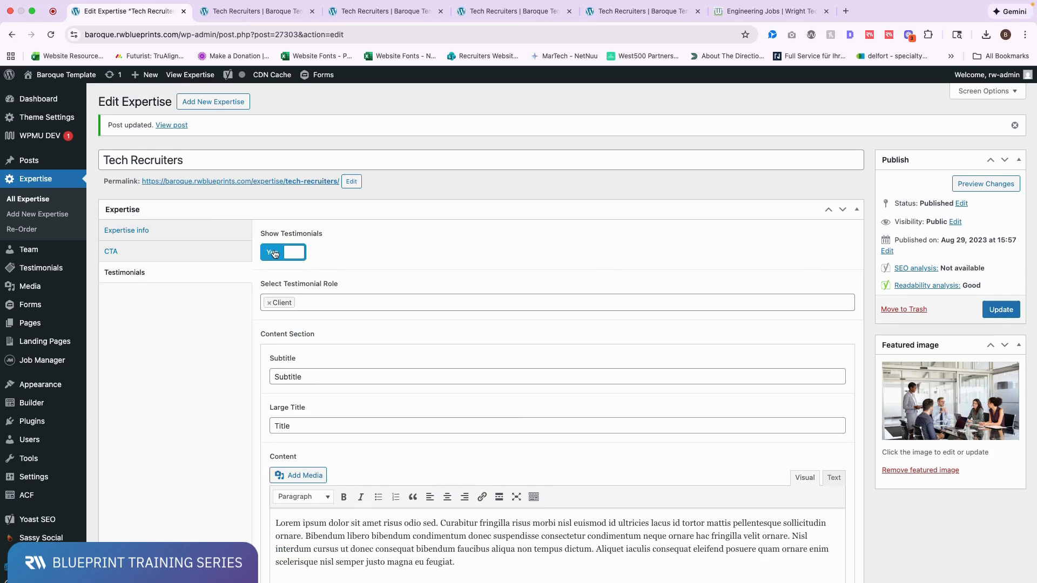
# Examine which roles are available for the Select Testimonial Role setting
pyautogui.scroll(-1, 275, 251)
pyautogui.click(302, 271)
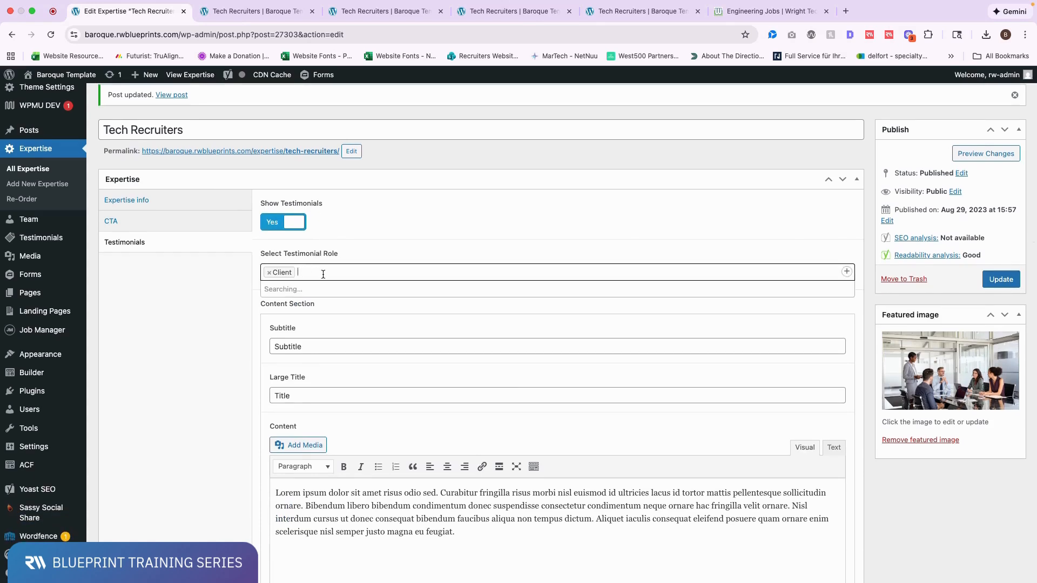
pyautogui.click(315, 273)
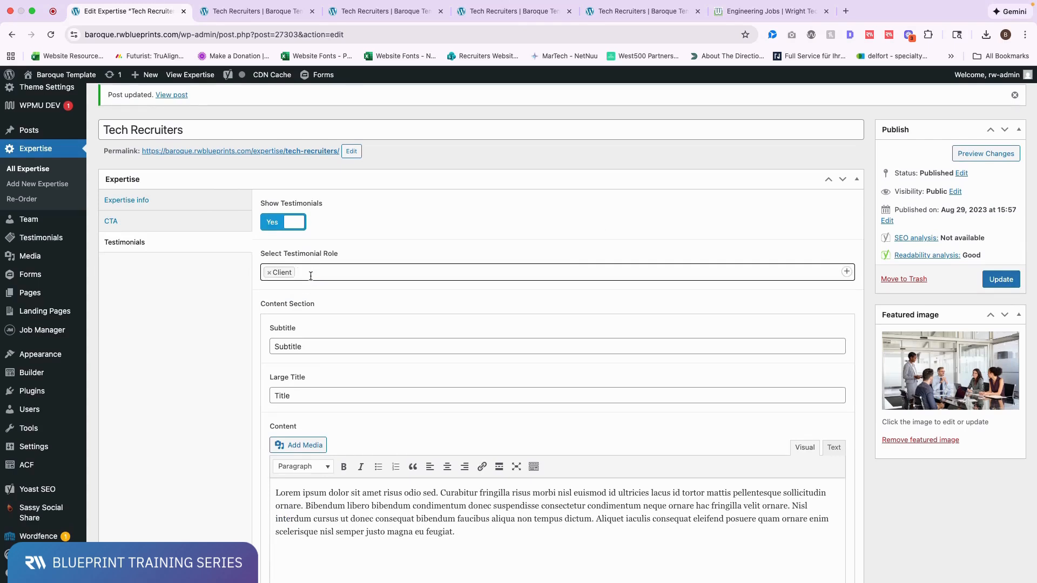
pyautogui.moveTo(34, 236)
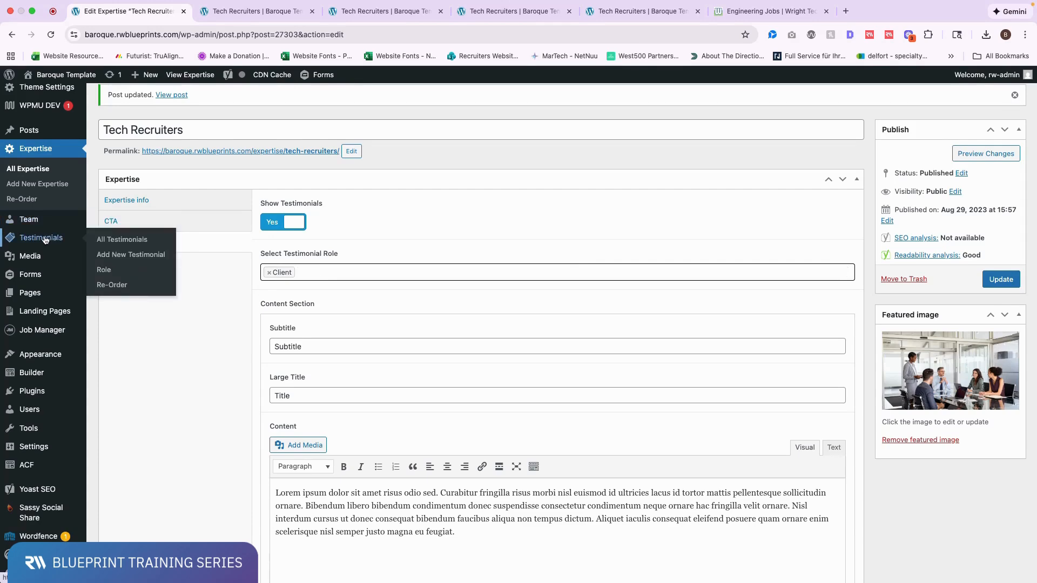
pyautogui.click(359, 271)
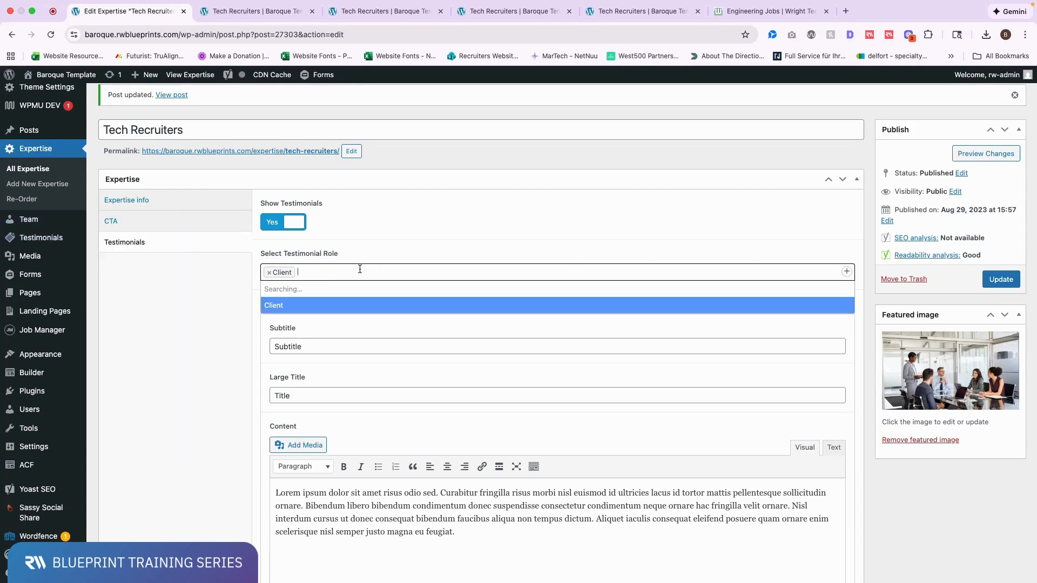
pyautogui.click(314, 273)
pyautogui.click(314, 272)
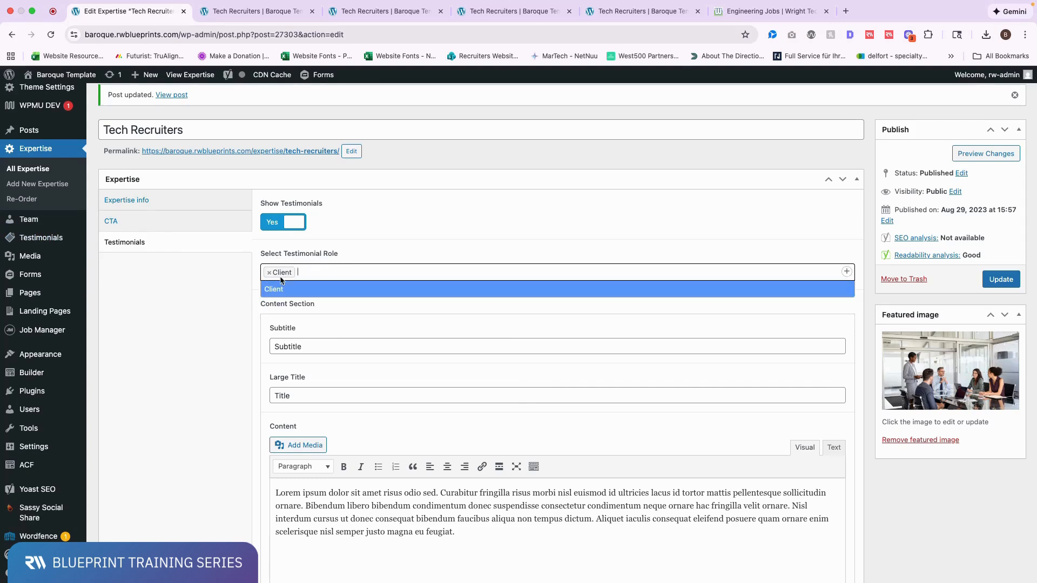
pyautogui.click(340, 272)
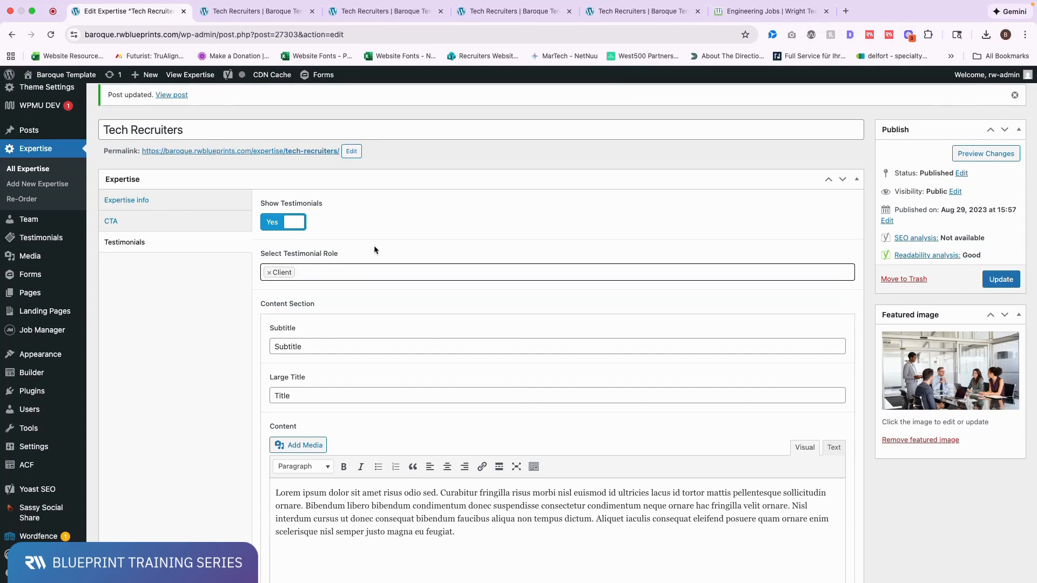
# Compare the testimonial Content Section fields in the editor with the title and paragraph on the live page
pyautogui.scroll(-3, 374, 249)
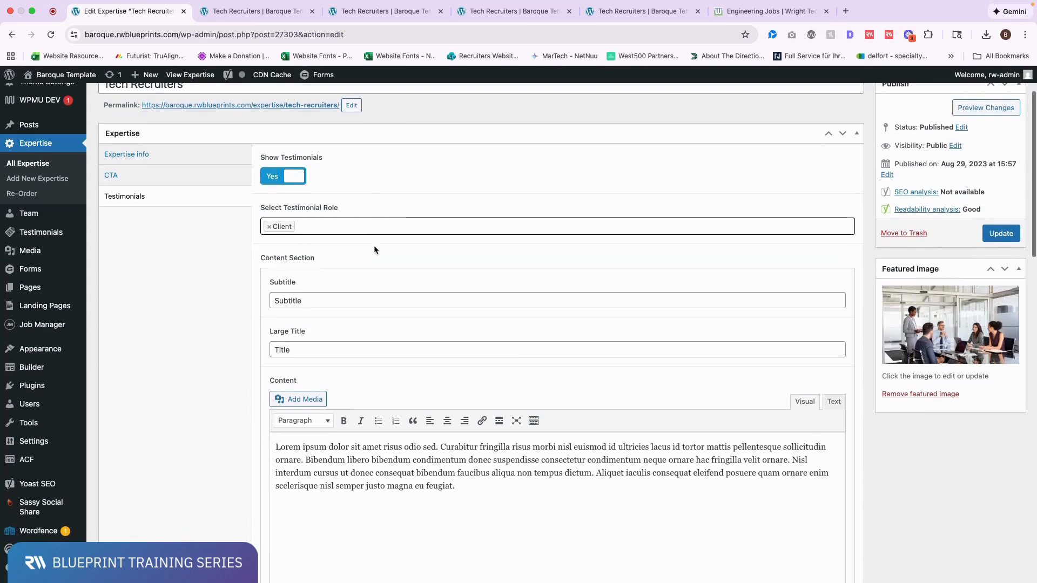
pyautogui.moveTo(324, 265); pyautogui.dragTo(246, 265)
pyautogui.click(270, 12)
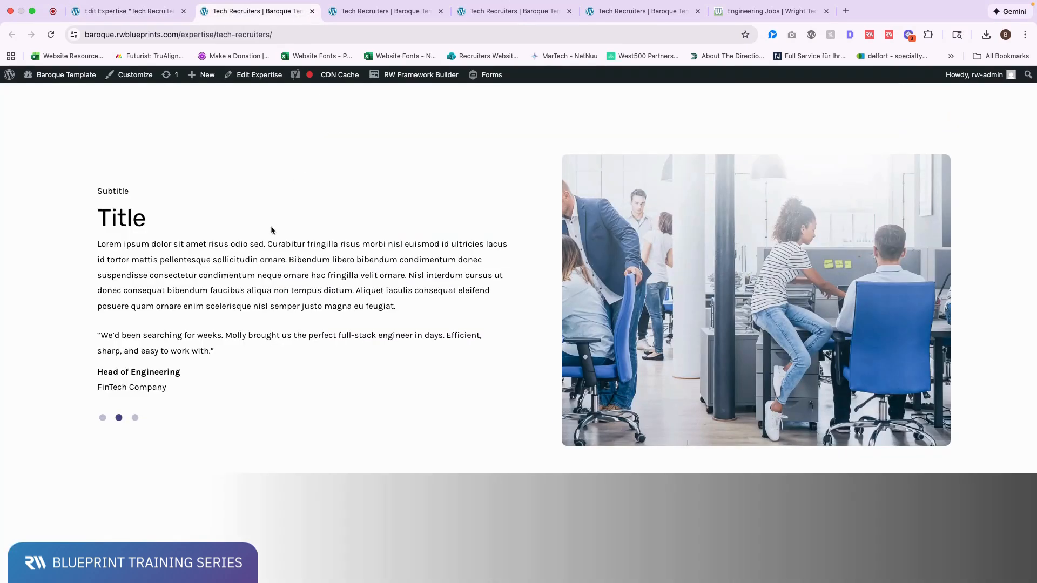
pyautogui.moveTo(96, 241); pyautogui.dragTo(416, 319)
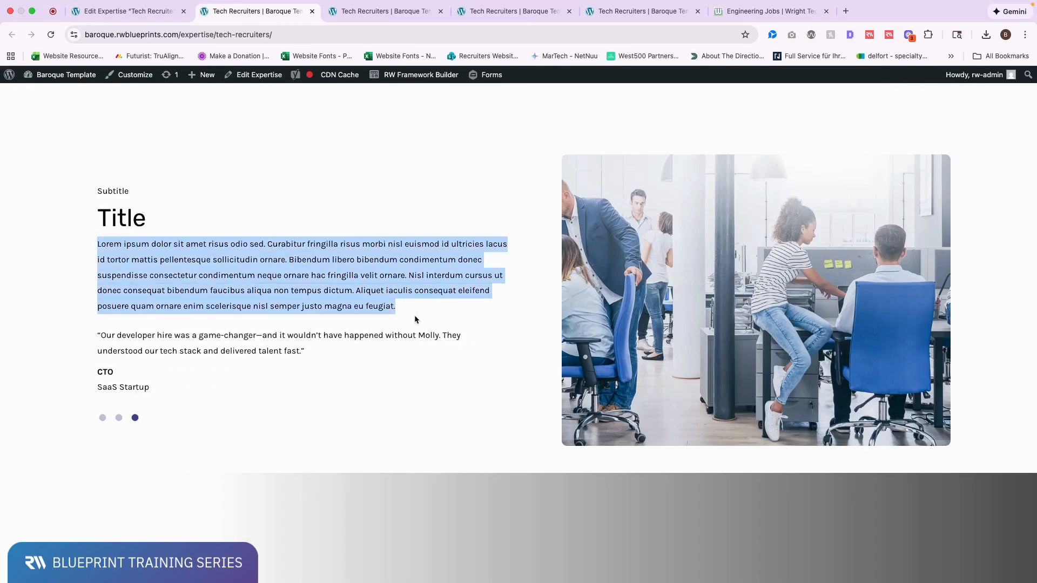
pyautogui.click(56, 170)
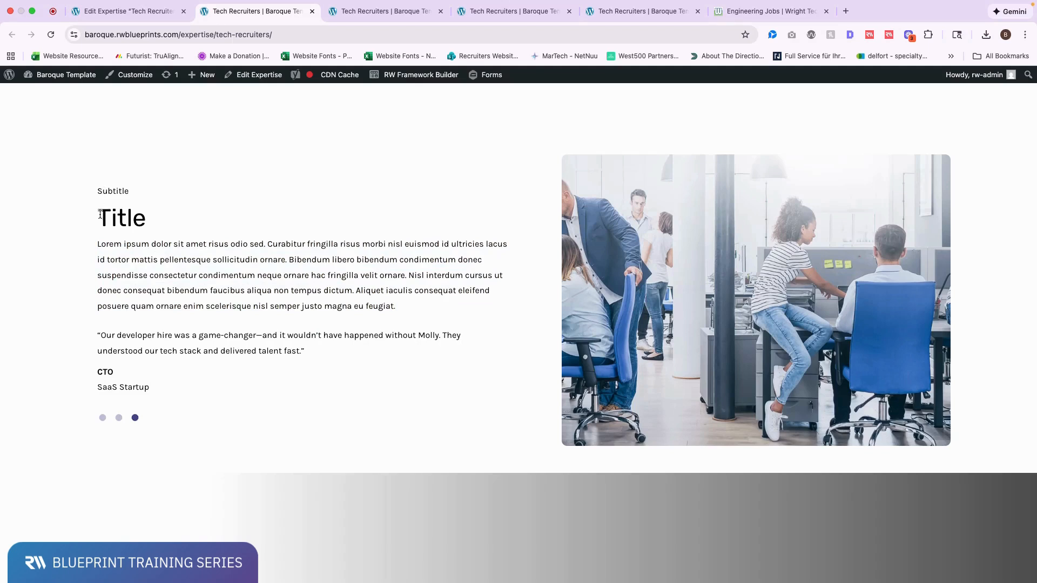
pyautogui.moveTo(101, 214); pyautogui.dragTo(254, 216)
pyautogui.moveTo(96, 241); pyautogui.dragTo(465, 313)
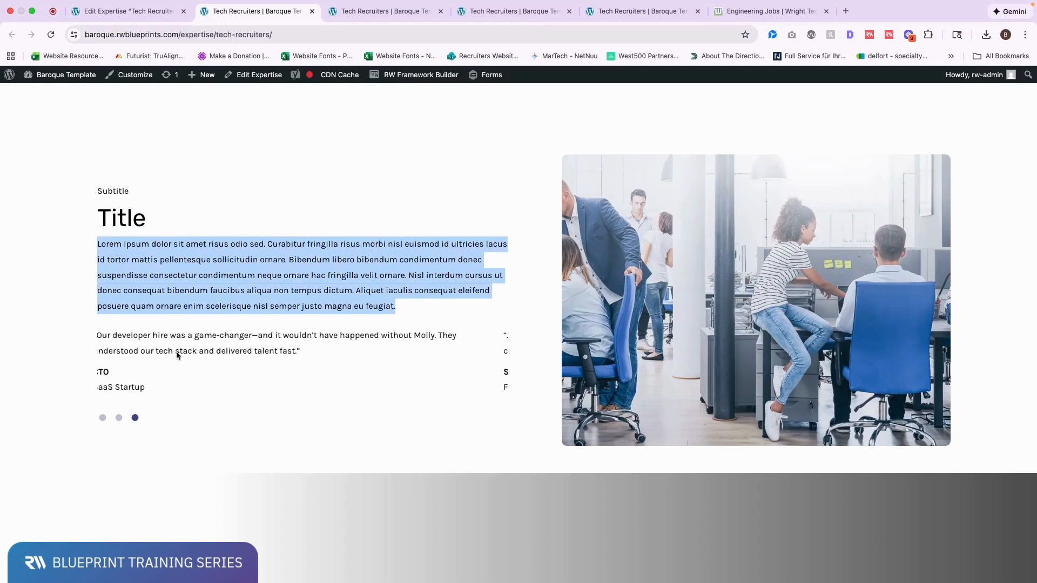
# Delete the placeholder paragraph from the testimonials Content field and update the expertise
pyautogui.click(153, 10)
pyautogui.click(390, 434)
pyautogui.hotkey('ctrl', 'a')
pyautogui.press('BackSpace')
pyautogui.click(1000, 194)
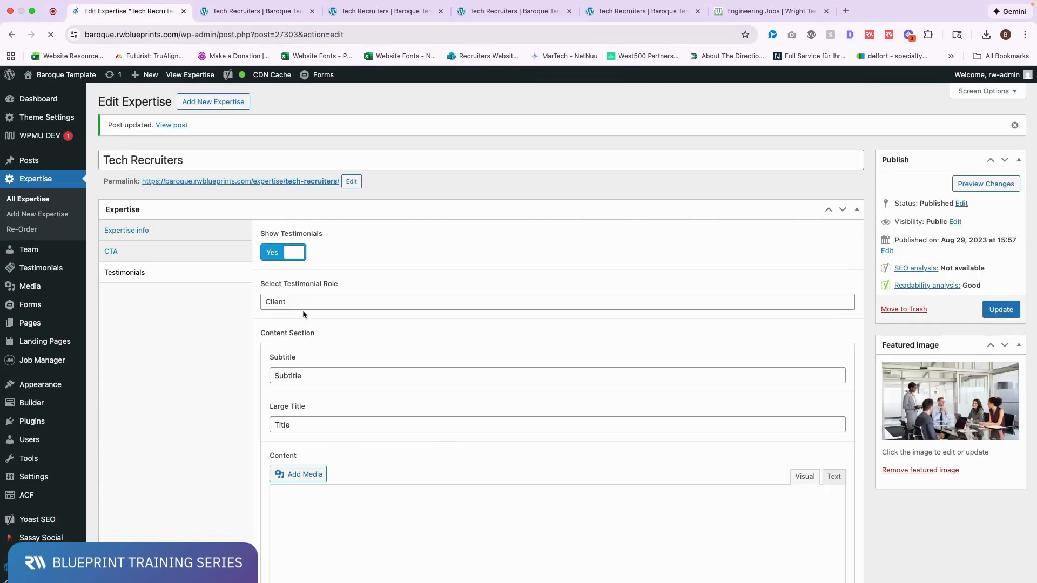
# Set the testimonials Large Title to "What Our Clients Are Saying" and update the expertise
pyautogui.scroll(-2, 302, 313)
pyautogui.doubleClick(298, 378)
pyautogui.write('What O')
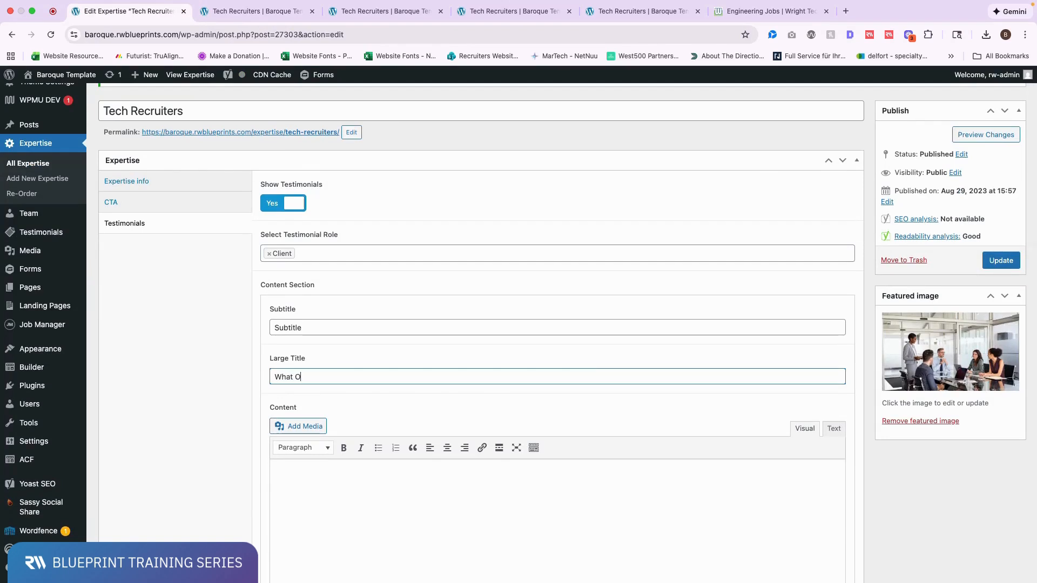
pyautogui.write('ur Clients Are Saying')
pyautogui.click(1001, 260)
# Reload the live page and check the testimonials section's title, subtitle and quotes
pyautogui.click(281, 12)
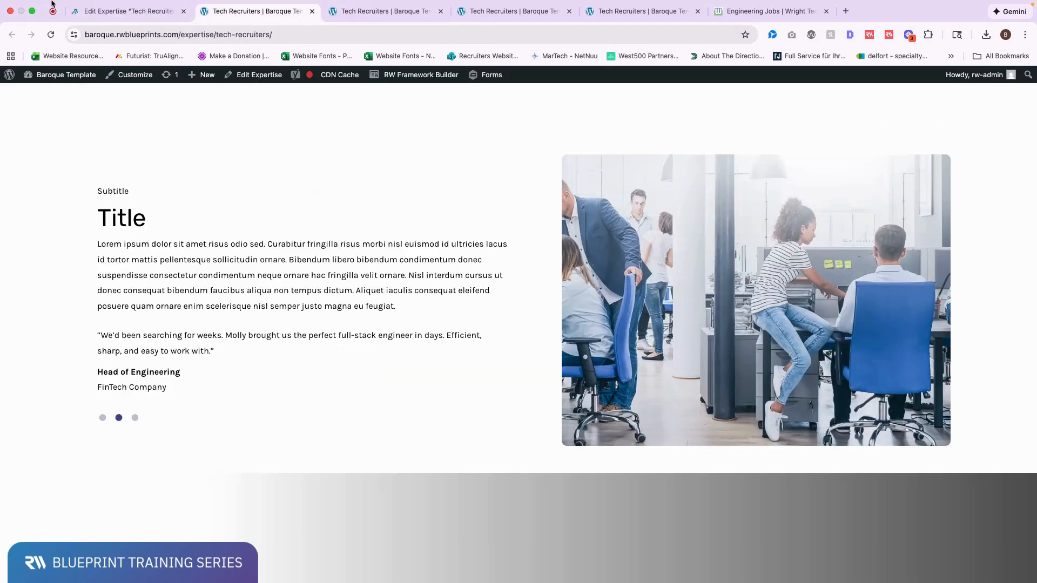
pyautogui.click(49, 40)
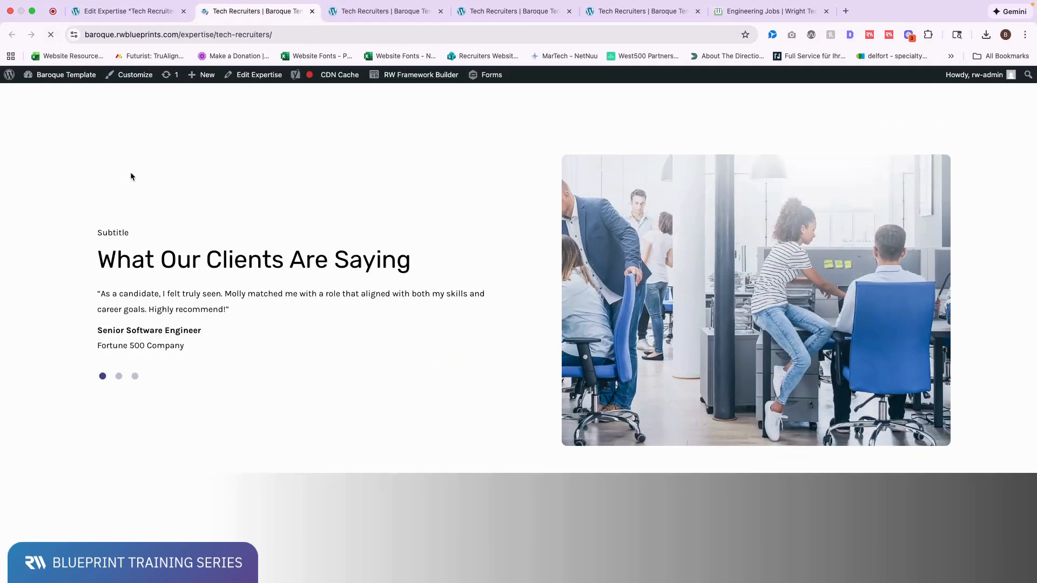
pyautogui.moveTo(98, 259); pyautogui.dragTo(530, 262)
pyautogui.click(143, 206)
pyautogui.moveTo(109, 306); pyautogui.dragTo(232, 303)
pyautogui.moveTo(98, 233); pyautogui.dragTo(159, 236)
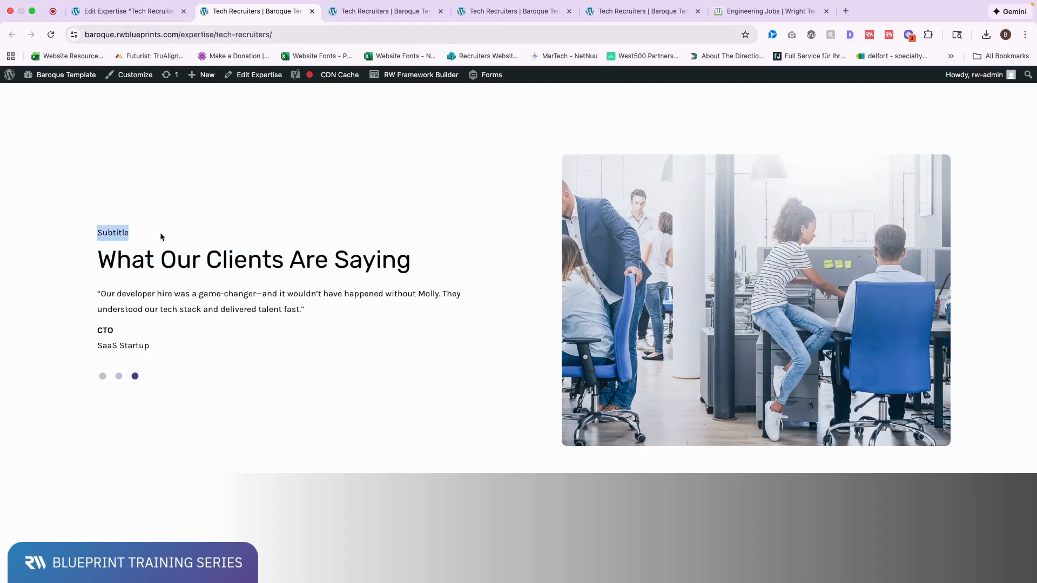
pyautogui.moveTo(131, 309); pyautogui.dragTo(319, 309)
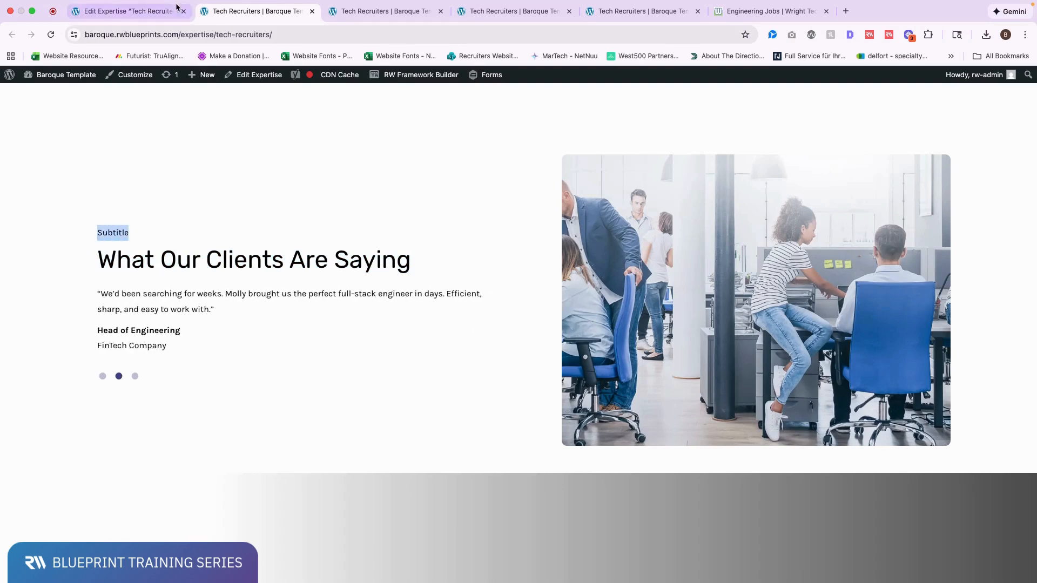
# Compare the testimonials Section Image in the editor with the photo beside the quotes on the live page
pyautogui.click(157, 11)
pyautogui.scroll(-8, 403, 334)
pyautogui.moveTo(517, 346)
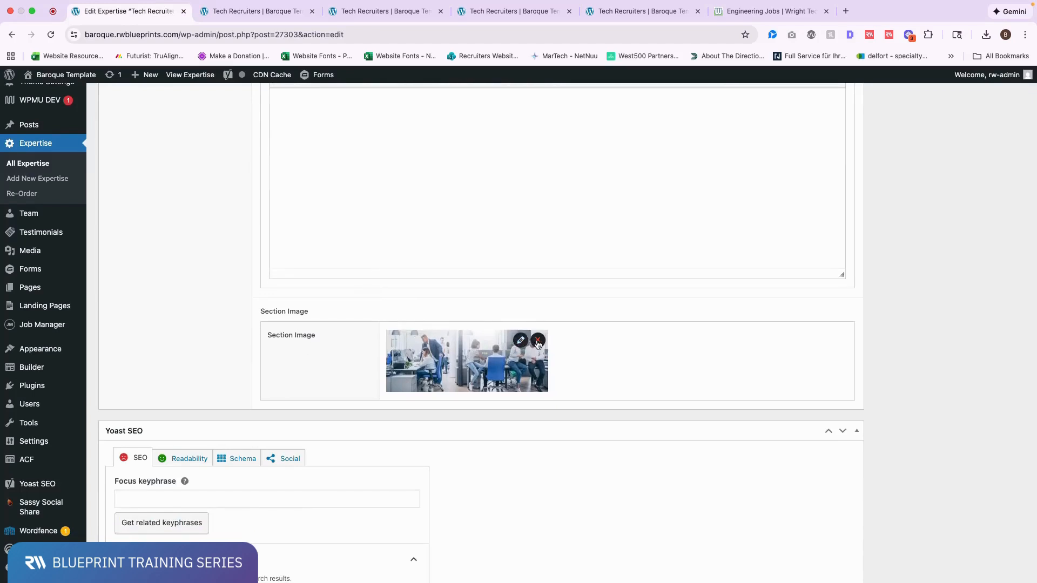
pyautogui.click(252, 7)
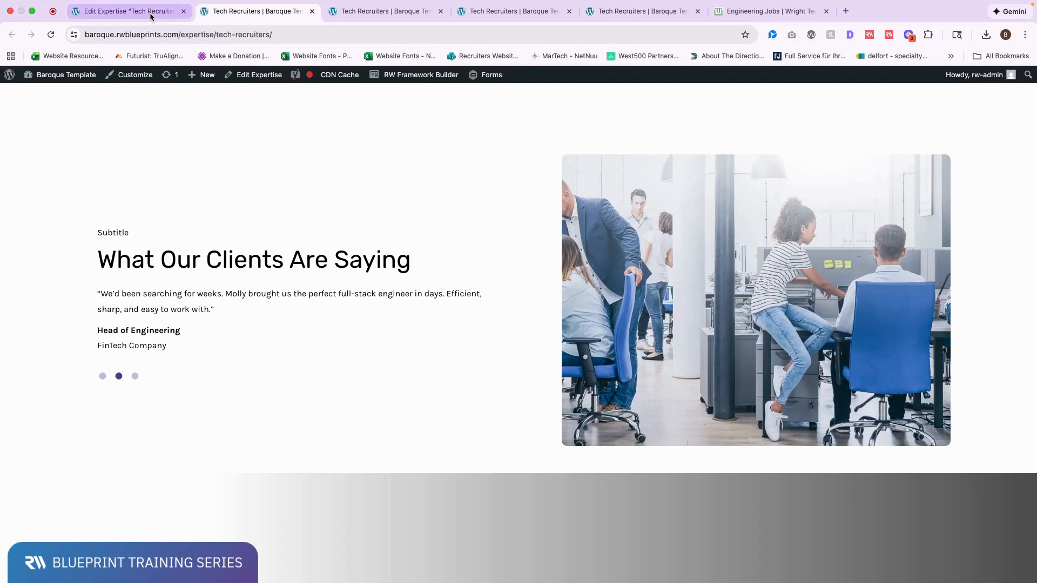
# View the call-to-action banner below the testimonials on the live page and return to the expertise editor
pyautogui.scroll(-4, 517, 249)
pyautogui.scroll(-2, 517, 251)
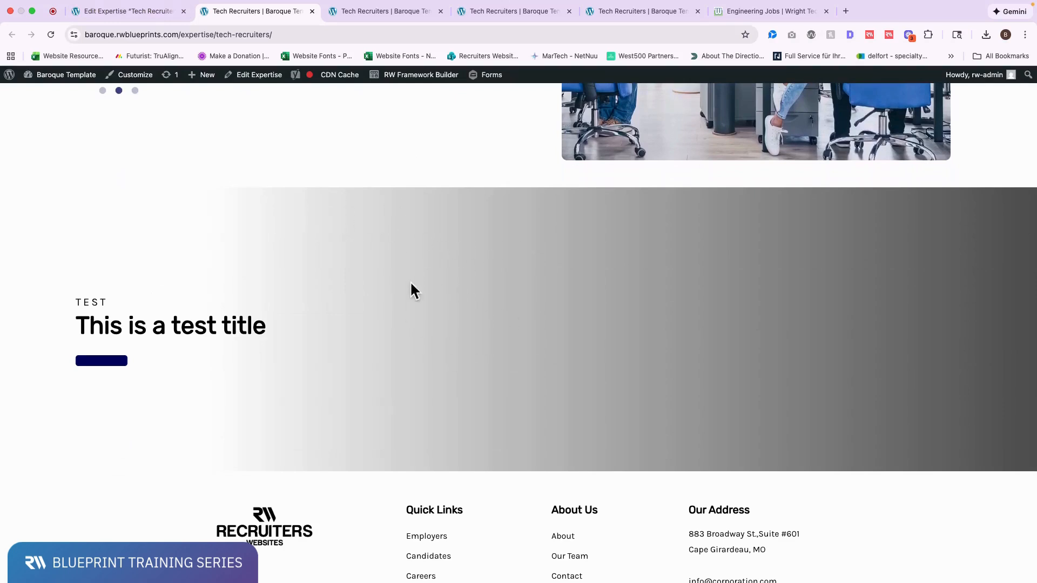
pyautogui.click(145, 14)
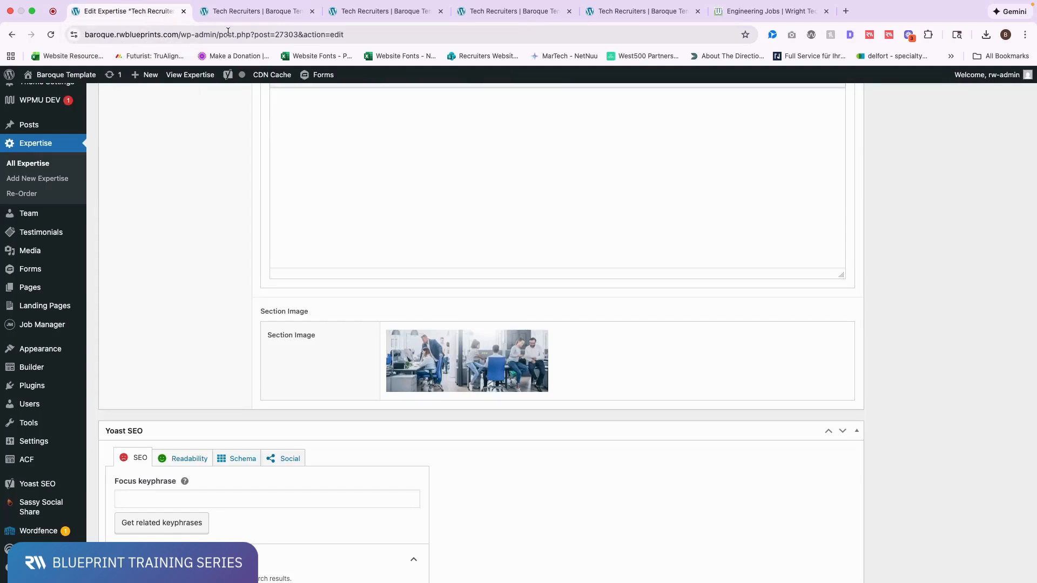
# Open the CTA fields of the Tech Recruiters expertise
pyautogui.scroll(7, 192, 236)
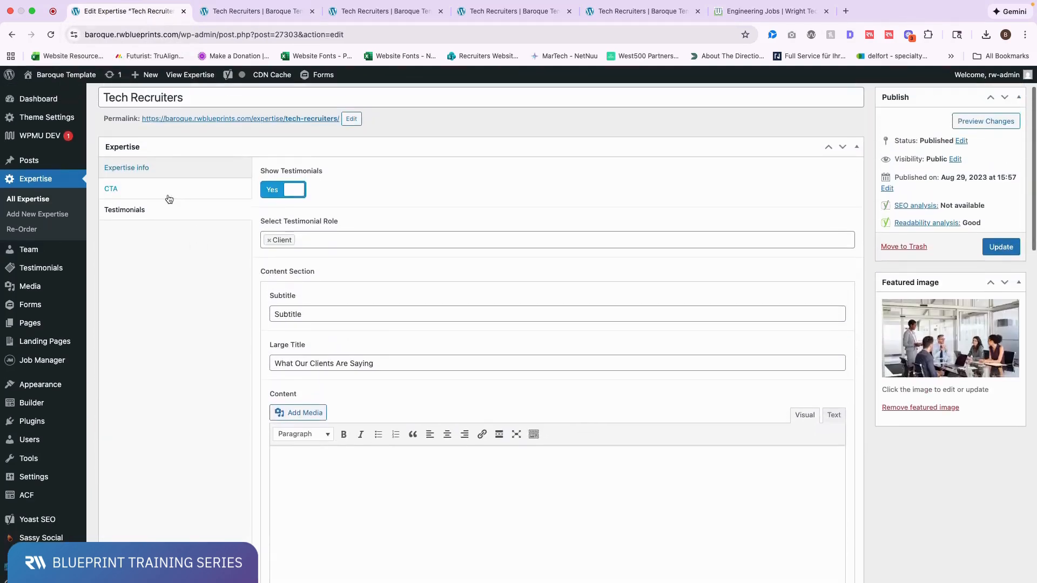
pyautogui.click(155, 194)
pyautogui.scroll(1, 172, 197)
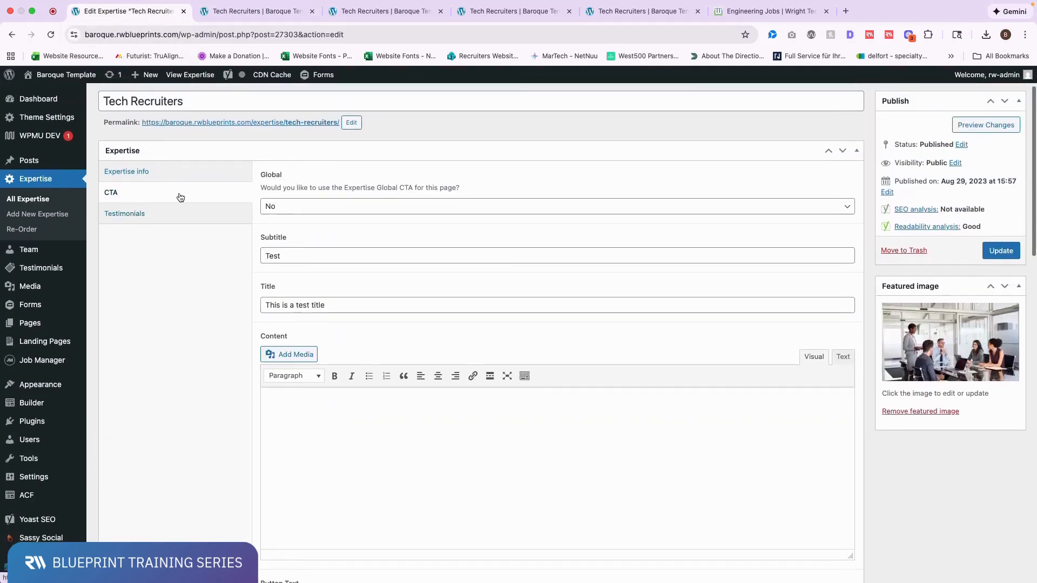
pyautogui.scroll(1, 191, 198)
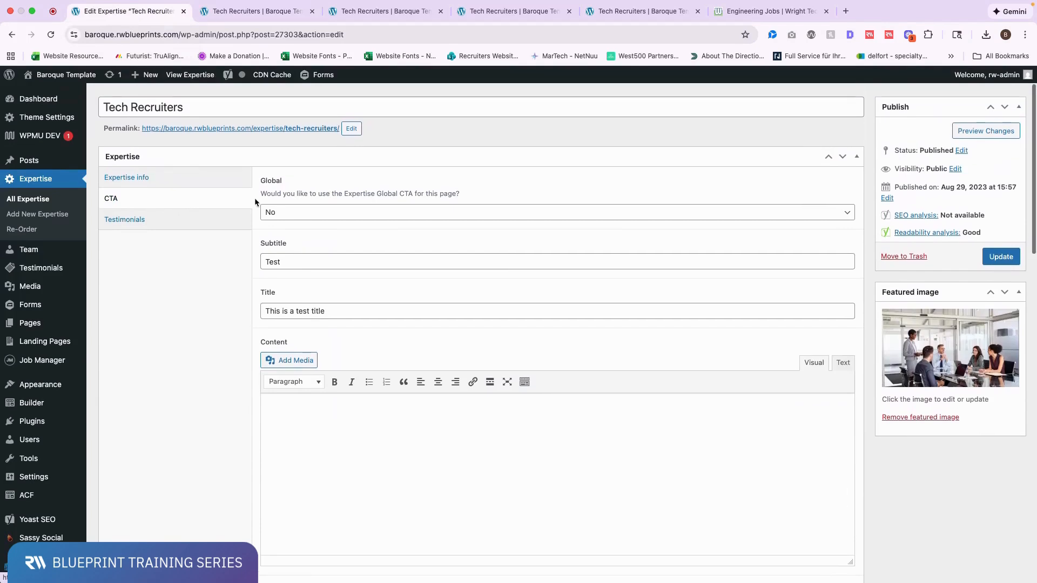
# Try setting the Expertise Global CTA option to Yes and return it to No
pyautogui.click(296, 182)
pyautogui.click(294, 220)
pyautogui.click(282, 212)
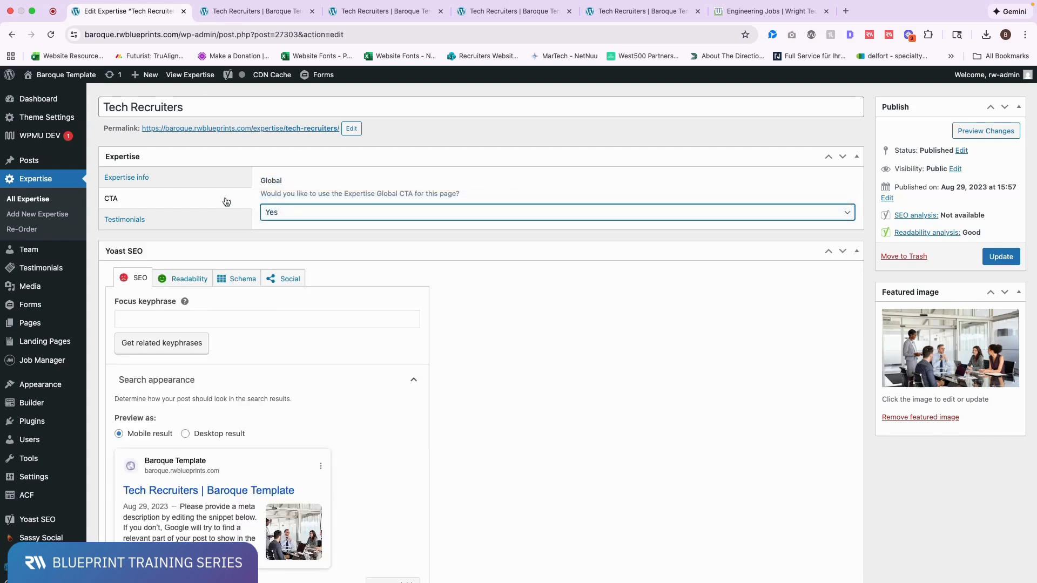
pyautogui.moveTo(62, 120)
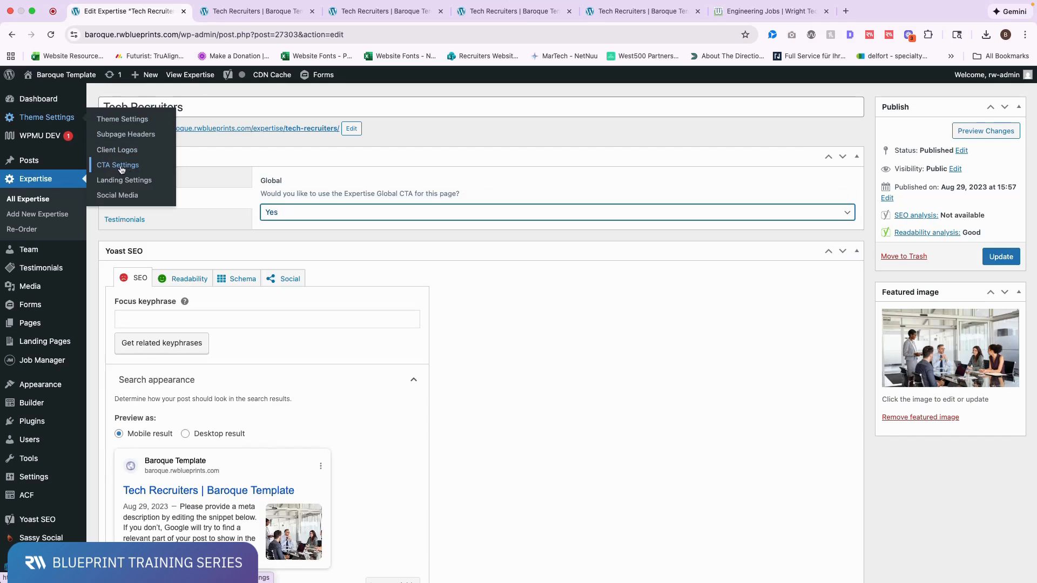
pyautogui.click(298, 212)
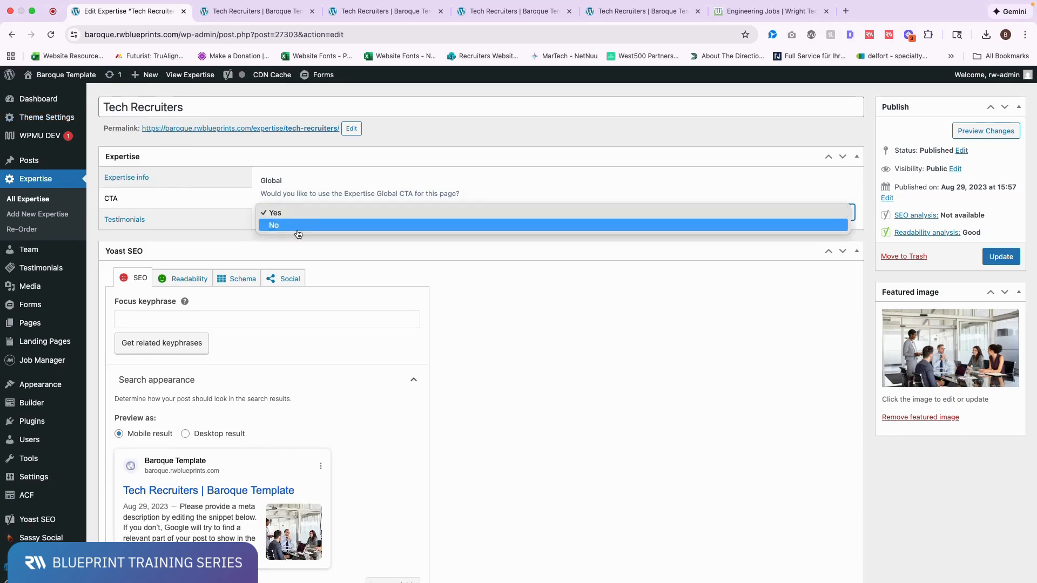
pyautogui.click(301, 226)
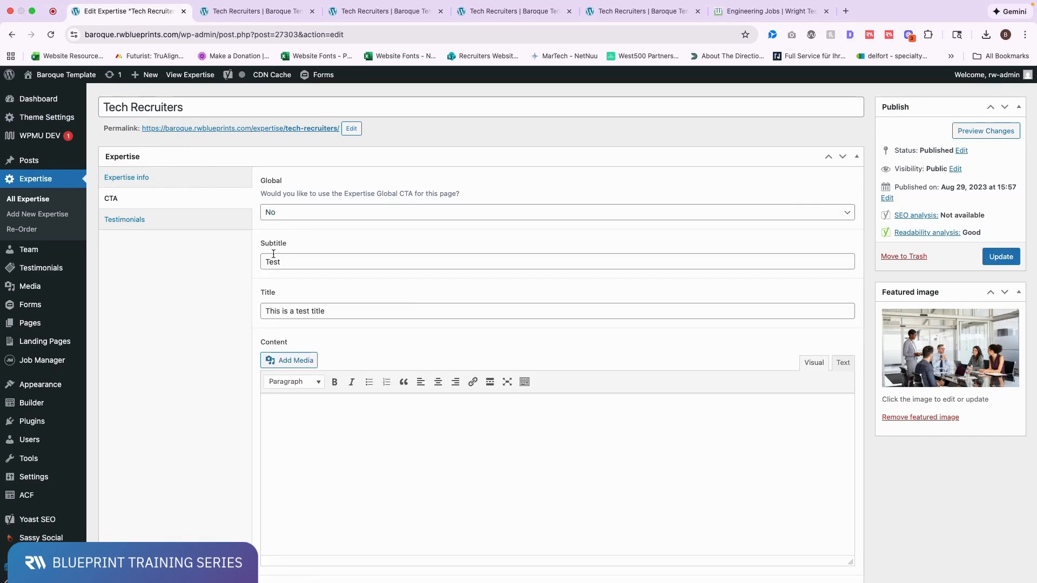
# Replace the CTA subtitle with "Subtitle"
pyautogui.moveTo(265, 262); pyautogui.dragTo(317, 262)
pyautogui.scroll(-1, 294, 239)
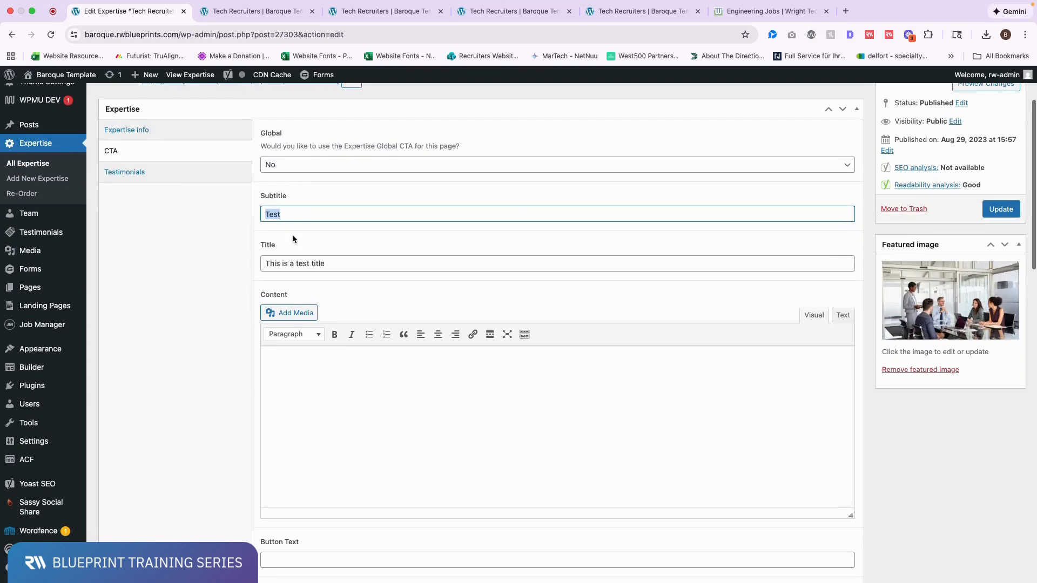
pyautogui.write('Subtitle')
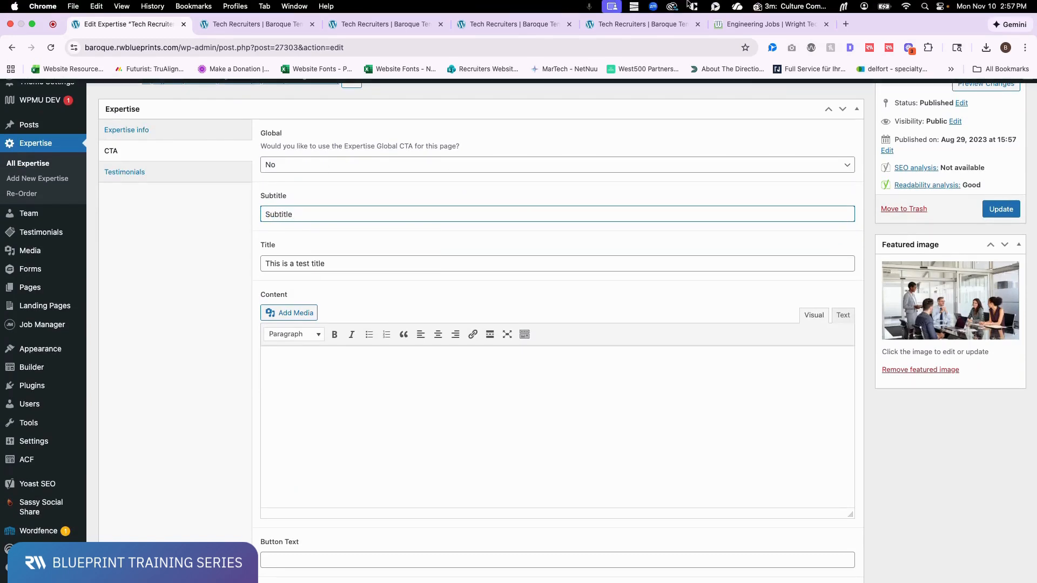
# Replace the CTA title with placeholder text from Tiny Ipsum, shortened to "Lorem ipsum dolor sit amet libero"
pyautogui.click(634, 6)
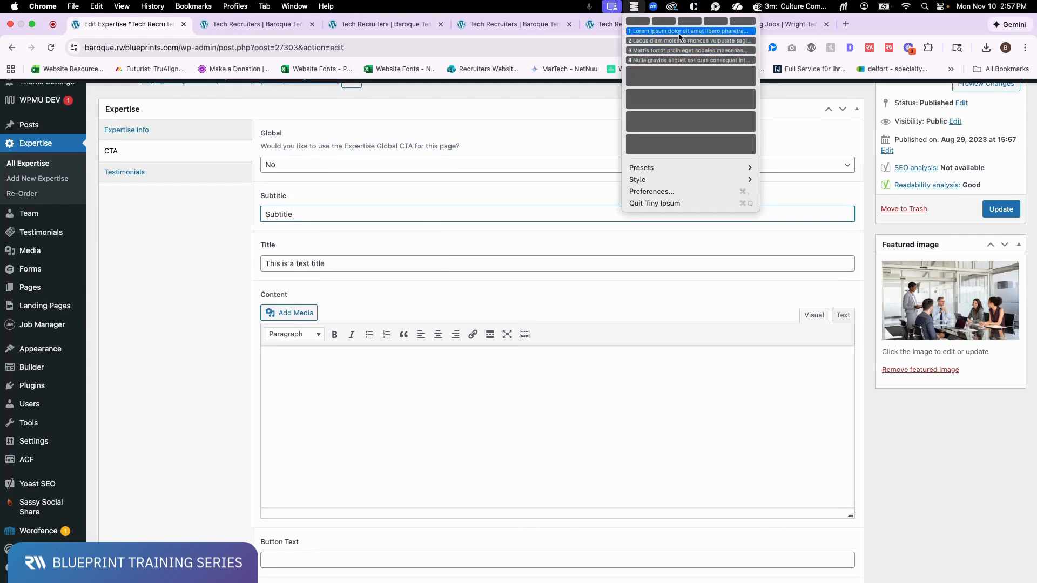
pyautogui.click(680, 33)
pyautogui.tripleClick(347, 263)
pyautogui.write('Lorem ipsum dolor sit amet libero pharetra dui dolore suspendisse lacus.')
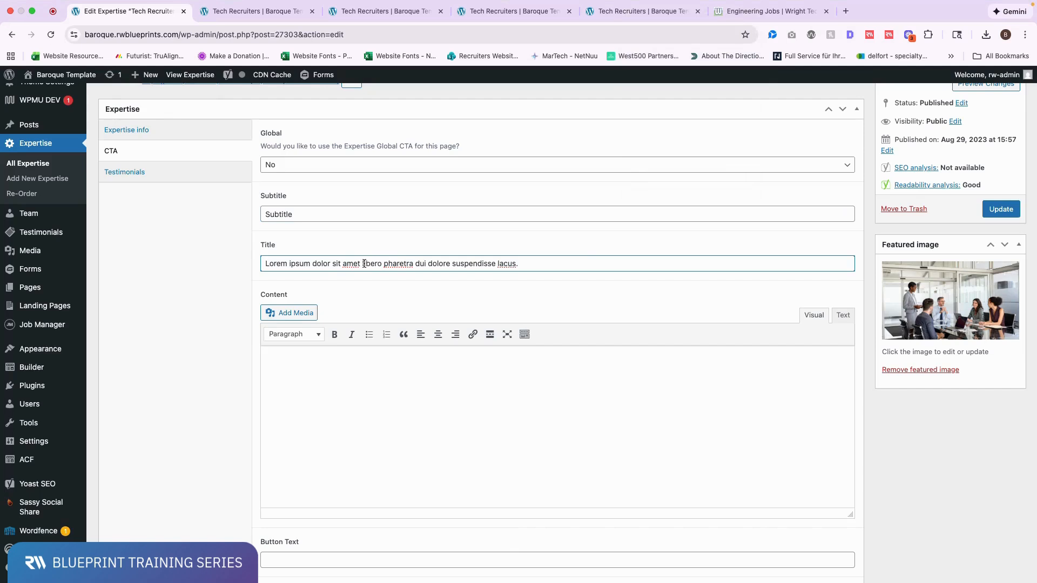
pyautogui.moveTo(362, 263); pyautogui.dragTo(264, 264)
pyautogui.moveTo(518, 264); pyautogui.dragTo(381, 263)
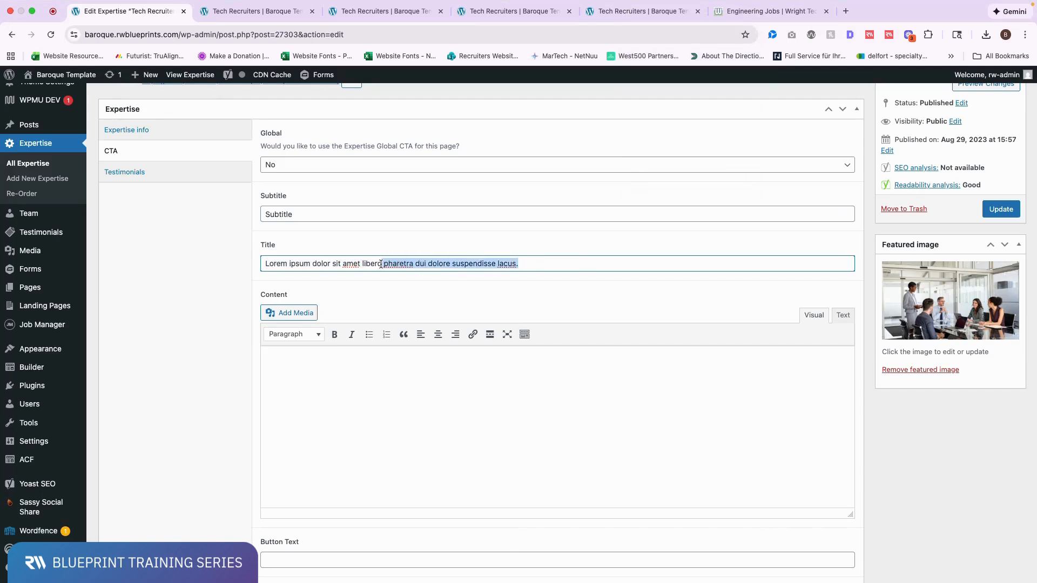
pyautogui.press('BackSpace')
# Fill the CTA content with a Tiny Ipsum placeholder paragraph, keeping only the sentences up to "ullamcorper maecenas nibh."
pyautogui.click(634, 6)
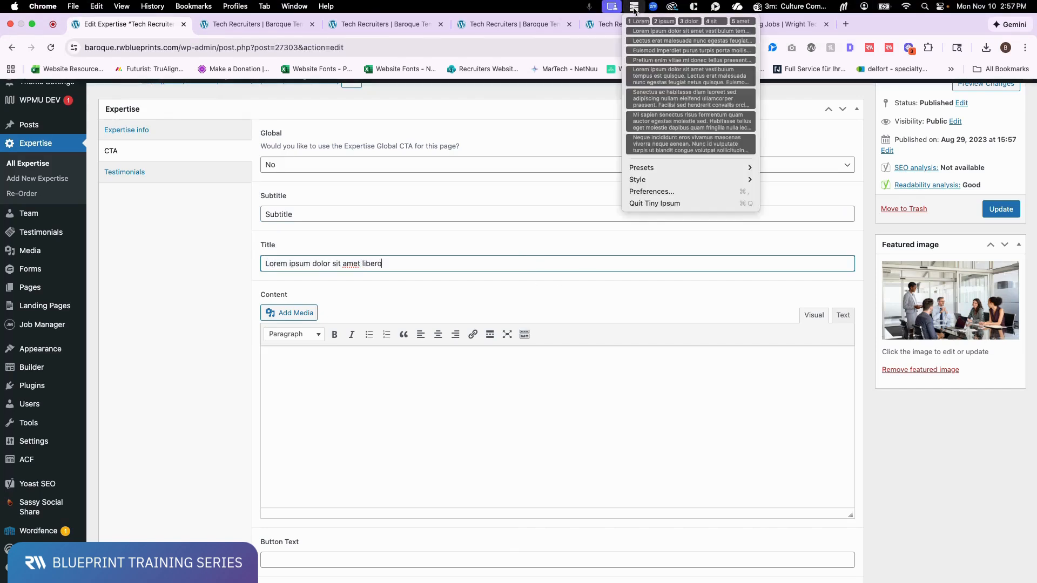
pyautogui.click(680, 31)
pyautogui.click(647, 393)
pyautogui.write('Lorem ipsum dolor sit amet vestibulum tempus est quisque. Lectus erat malesuada nunc egestas feugiat netus quisque. Euismod imperdiet purus turpis porta mollis aliquam pulvinar ullamcorper maecenas nibh. Pretium enim vitae mi donec tellus praesent lectus nunc blandit bibendum libero volutpat. Vestibulum in urna pulvinar etiam quam mauris quisque velit cursus nisl massa lacinia.')
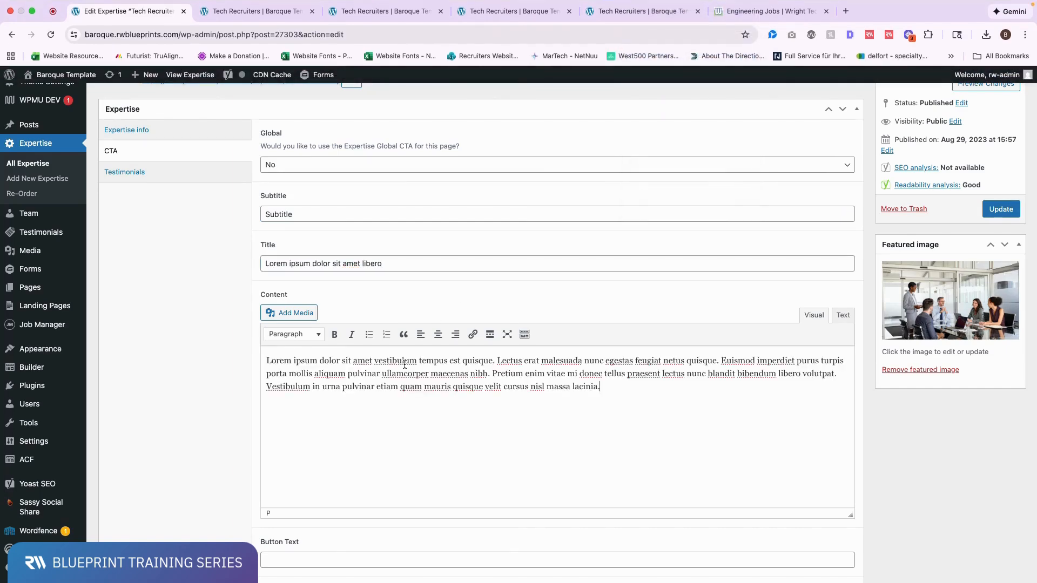
pyautogui.moveTo(493, 372); pyautogui.dragTo(627, 391)
pyautogui.press('BackSpace')
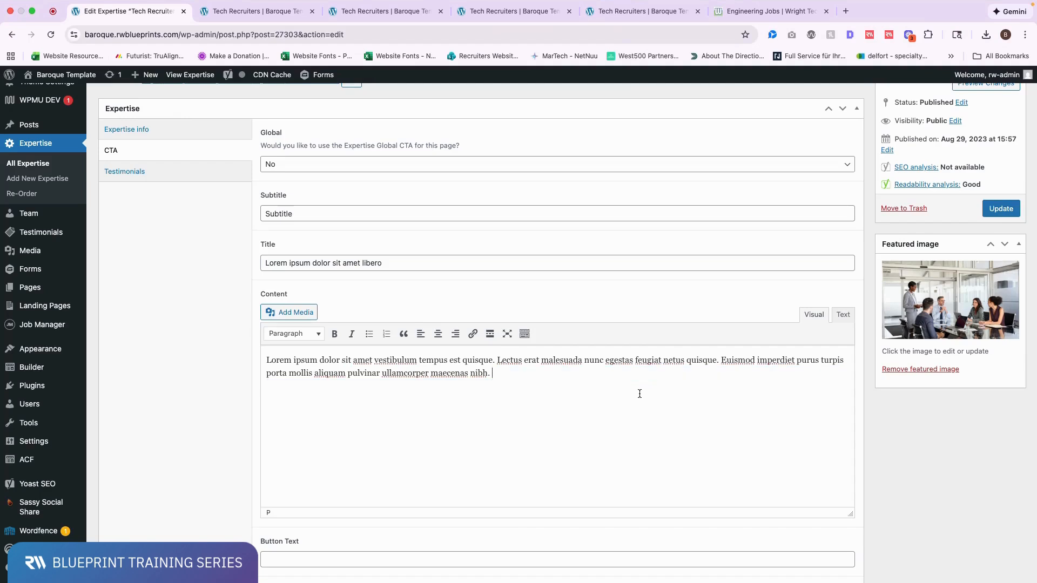
# Set the CTA button text to "Contact Us" and link the button to the existing Contact page
pyautogui.scroll(-3, 491, 412)
pyautogui.click(382, 412)
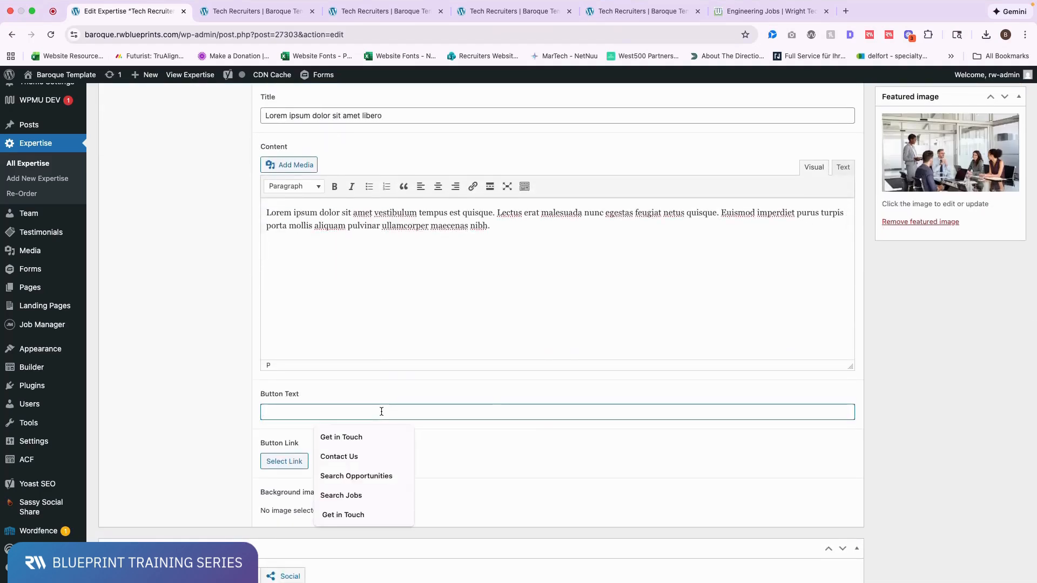
pyautogui.write('Contact Us')
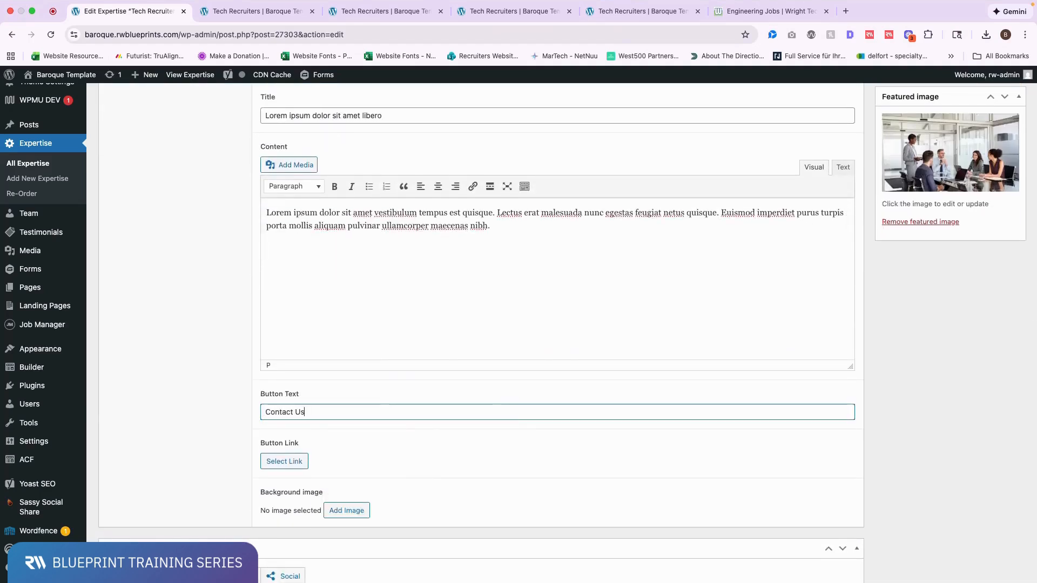
pyautogui.click(293, 463)
pyautogui.click(481, 286)
pyautogui.write('contac')
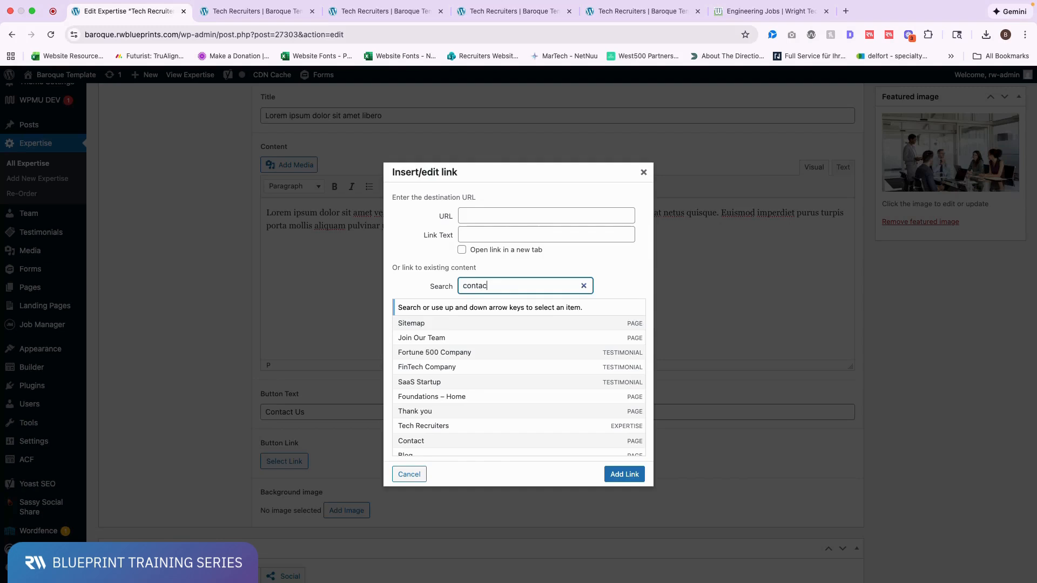
pyautogui.write('t')
pyautogui.click(417, 306)
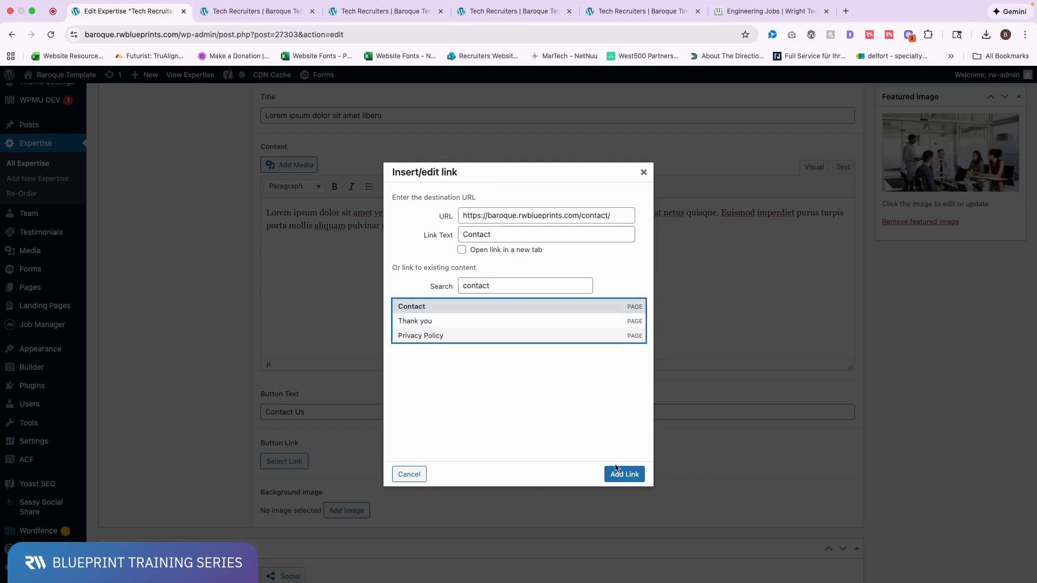
pyautogui.click(624, 474)
# Set the CTA background image to the photo of people seated in an office from the media library and update the expertise
pyautogui.scroll(-3, 504, 444)
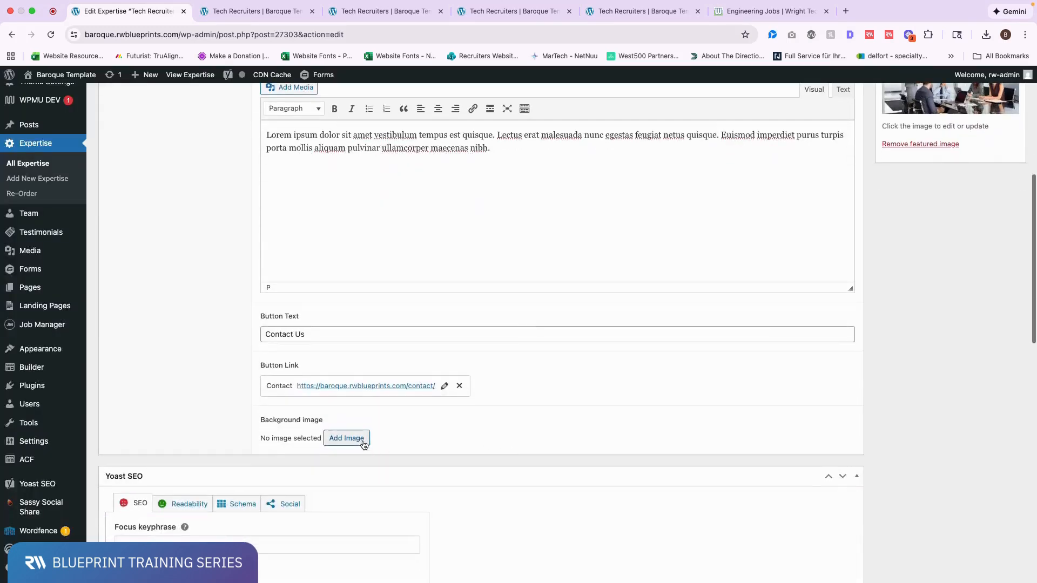
pyautogui.click(346, 438)
pyautogui.scroll(-3, 364, 443)
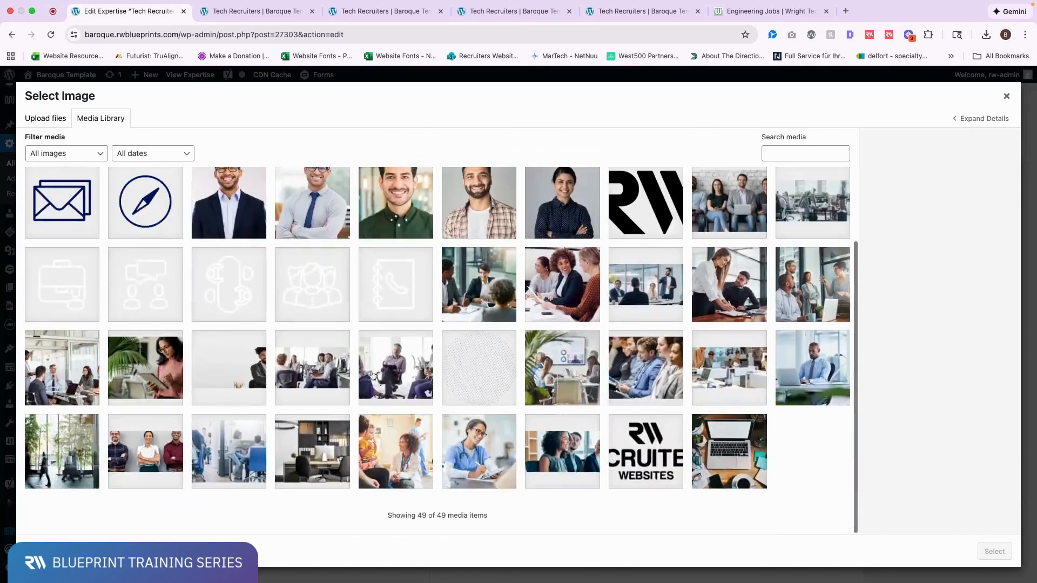
pyautogui.click(322, 368)
pyautogui.click(994, 551)
pyautogui.scroll(10, 902, 419)
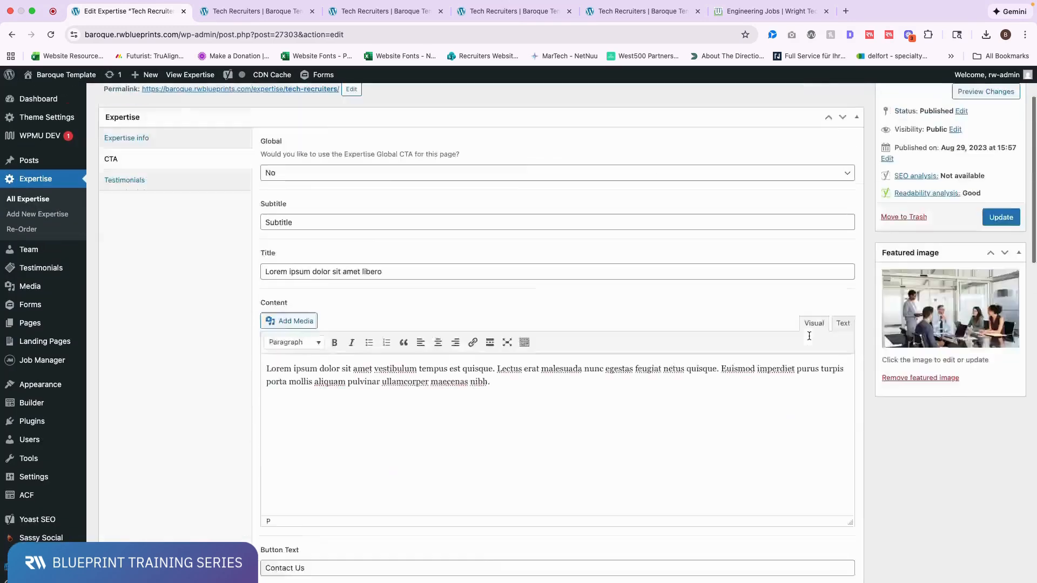
pyautogui.click(1004, 310)
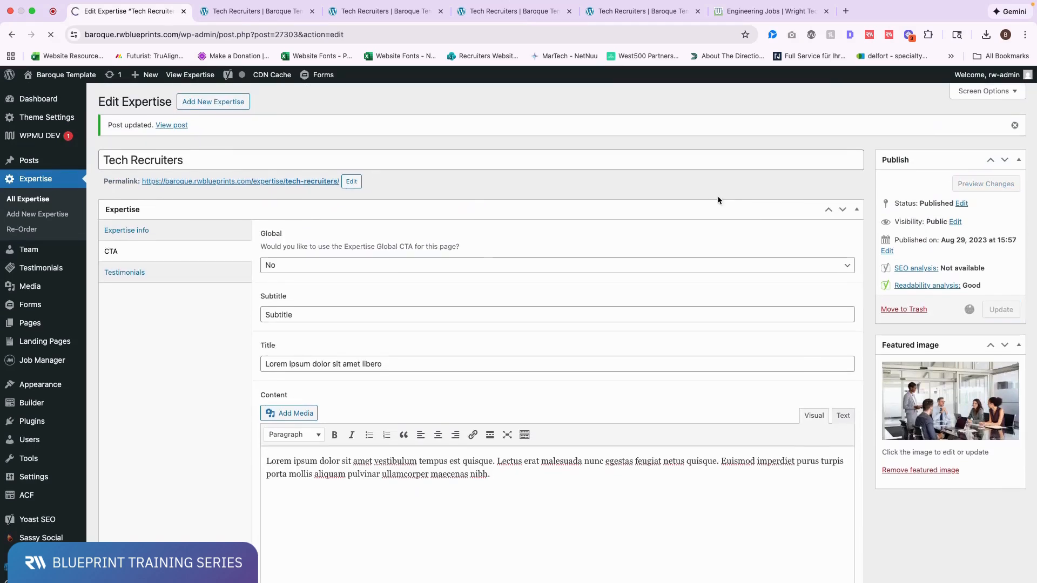
# Reload the live Tech Recruiters page and check the CTA banner's subtitle, title, content, button and background image
pyautogui.click(263, 12)
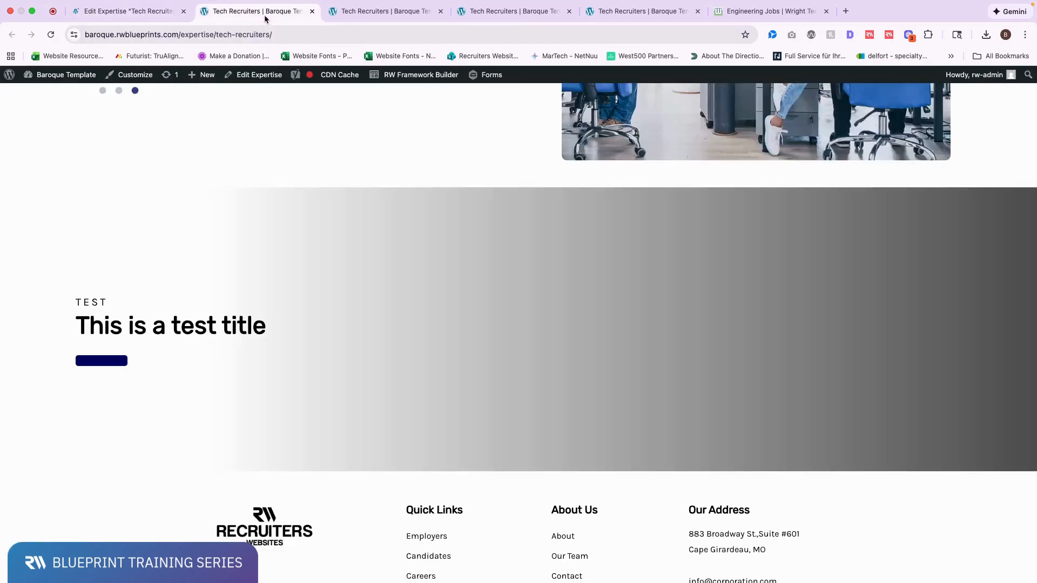
pyautogui.click(50, 34)
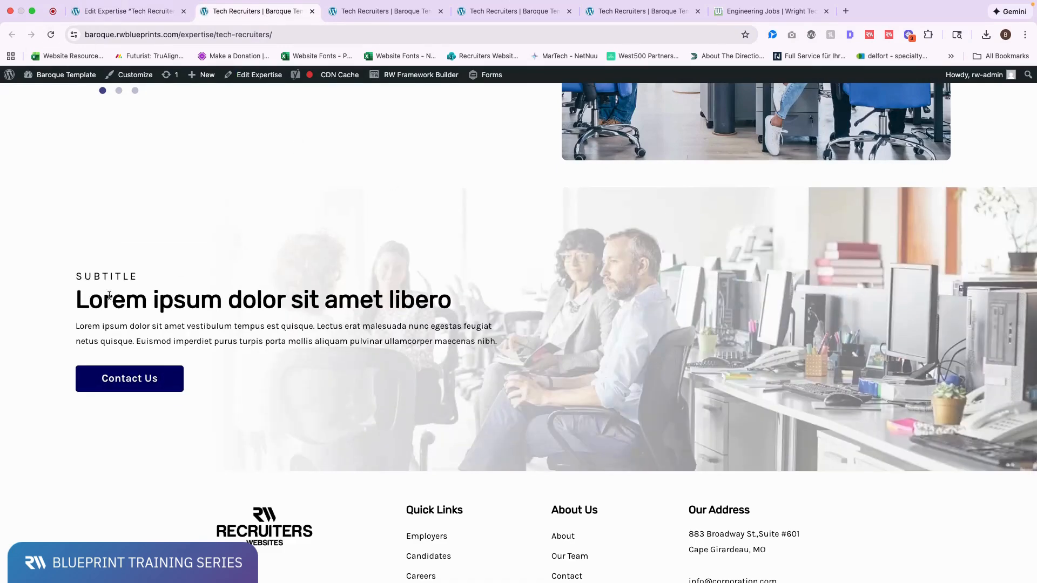
pyautogui.moveTo(72, 274); pyautogui.dragTo(533, 358)
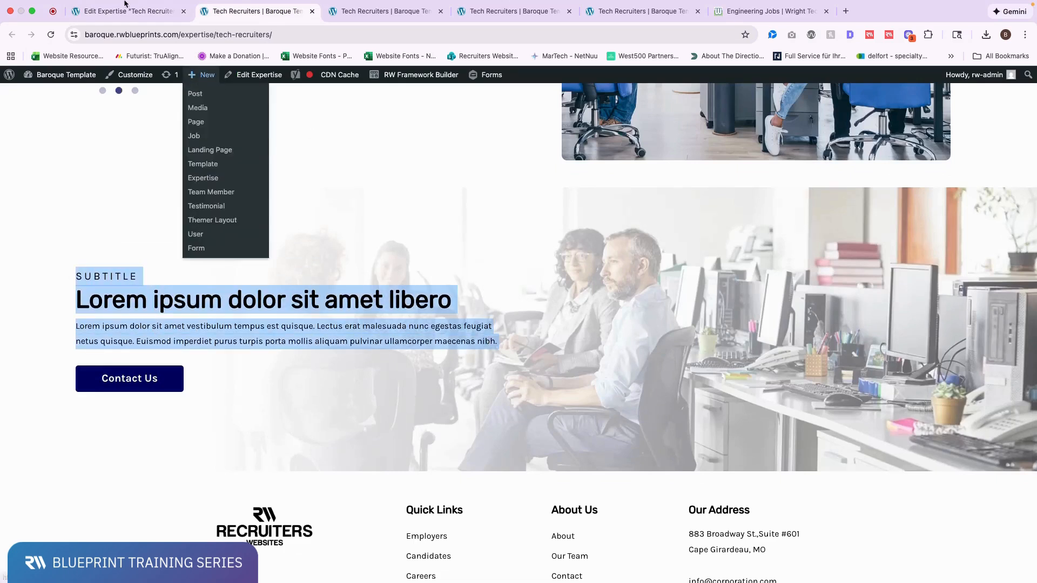
# Return to the expertise editor and start a new expertise entry
pyautogui.click(122, 24)
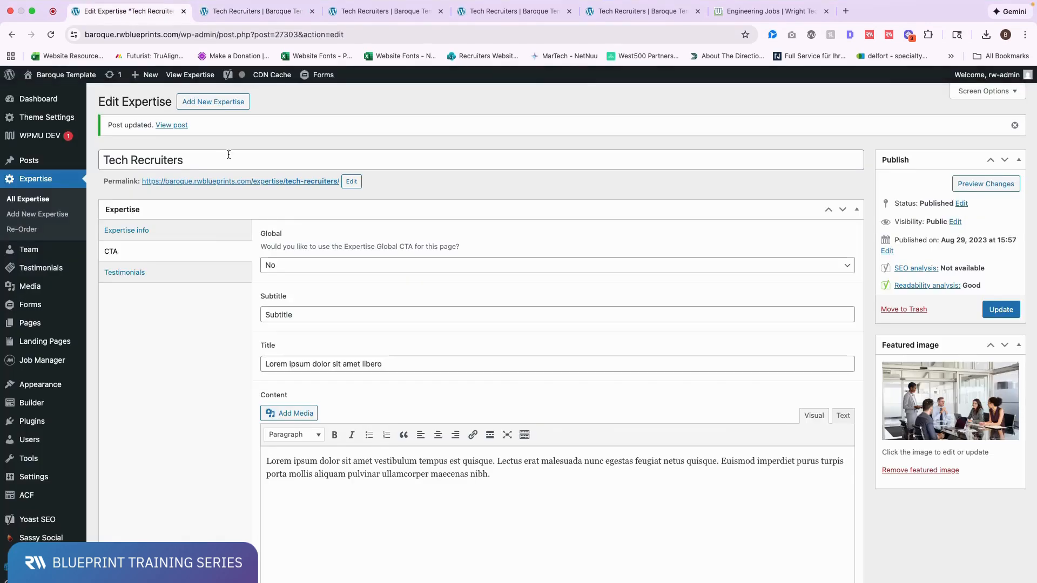
pyautogui.scroll(-3, 230, 155)
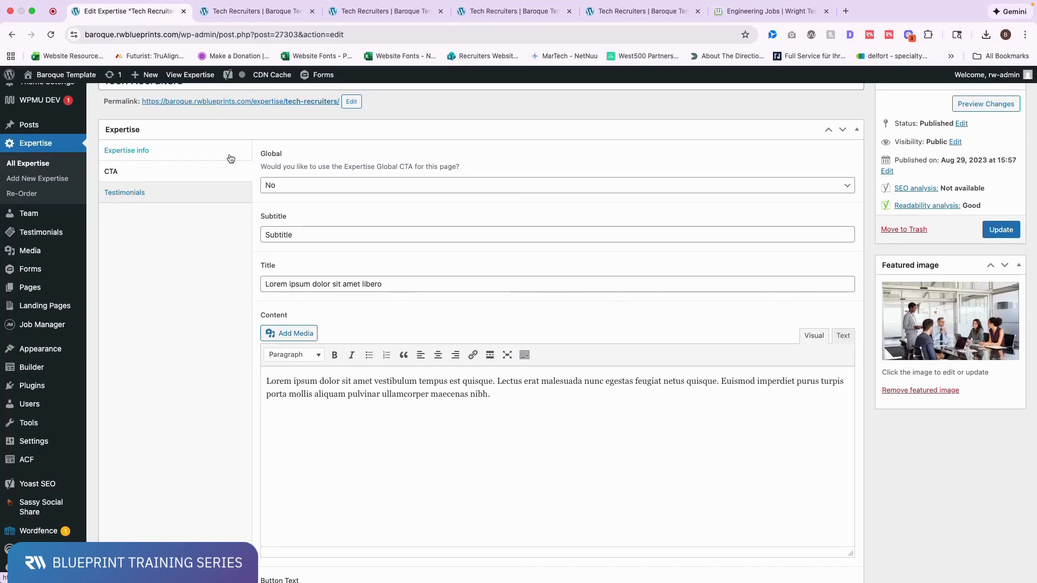
pyautogui.click(43, 181)
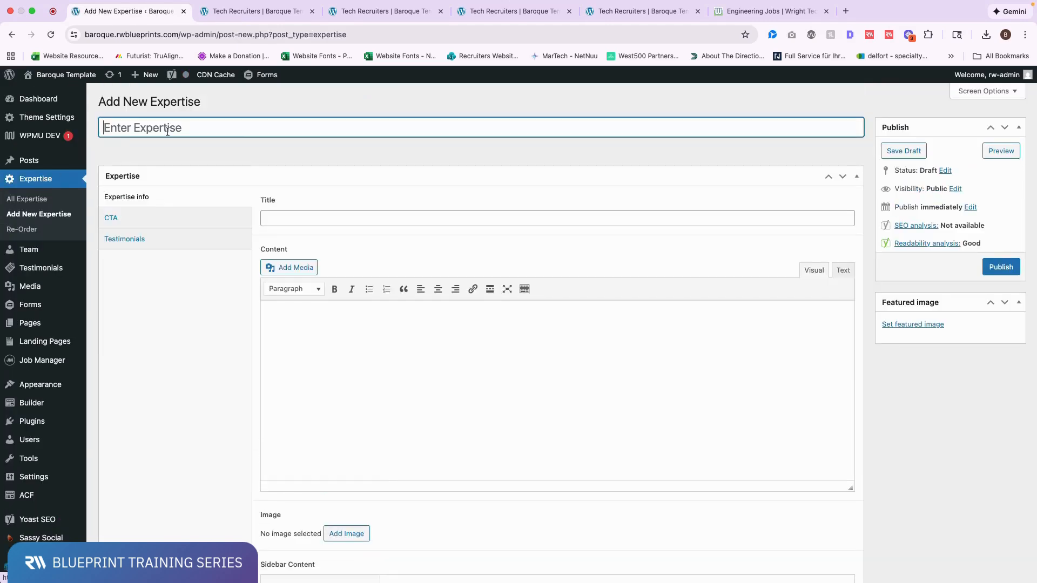
pyautogui.click(285, 215)
pyautogui.click(192, 206)
pyautogui.click(279, 216)
pyautogui.click(195, 216)
pyautogui.click(194, 216)
pyautogui.click(185, 200)
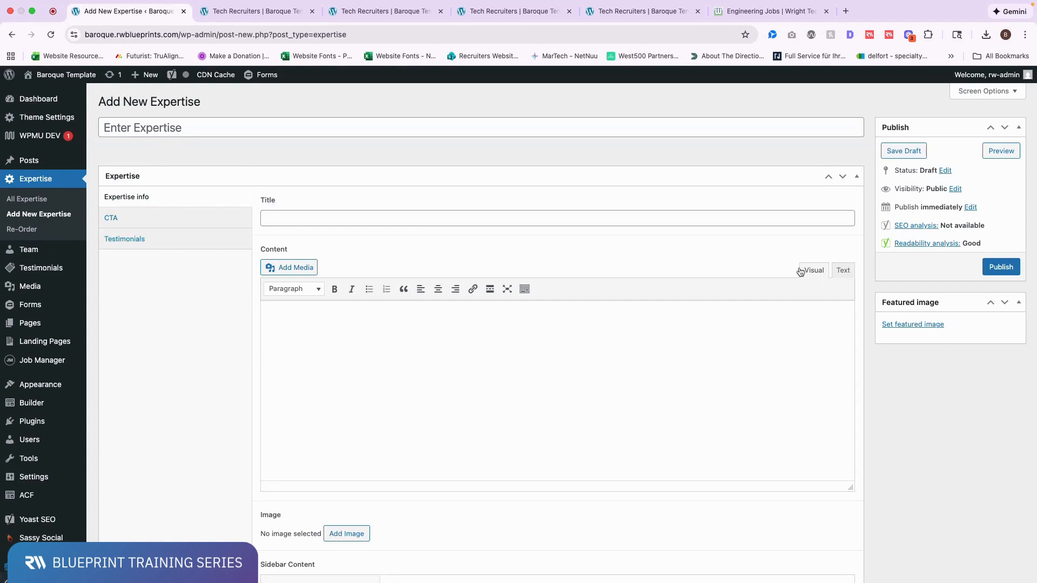
# Review the live Tech Recruiters page from the footer up to its header image, and return to the new expertise form
pyautogui.click(285, 12)
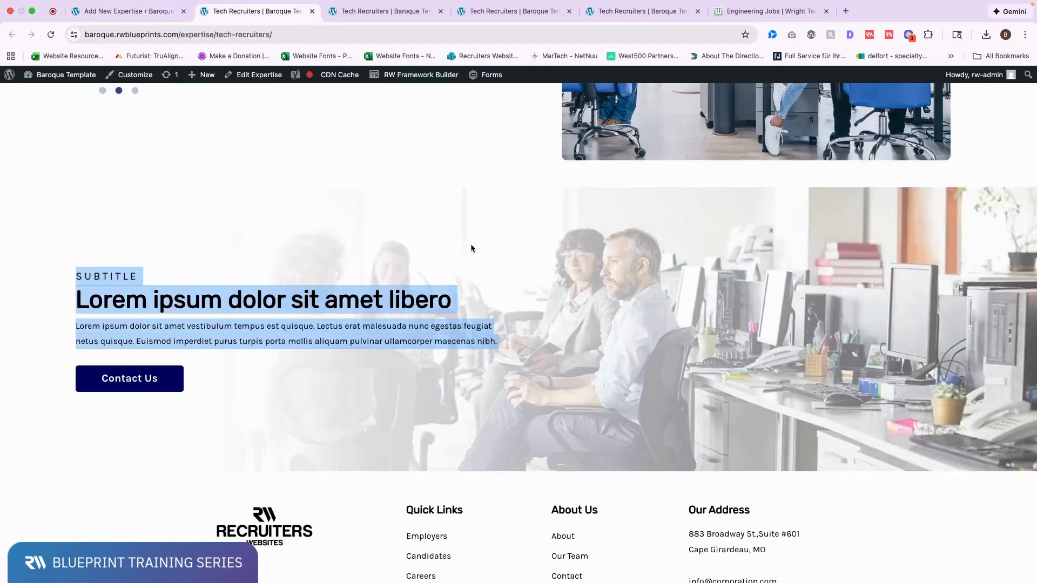
pyautogui.scroll(-5, 456, 232)
pyautogui.scroll(10, 355, 238)
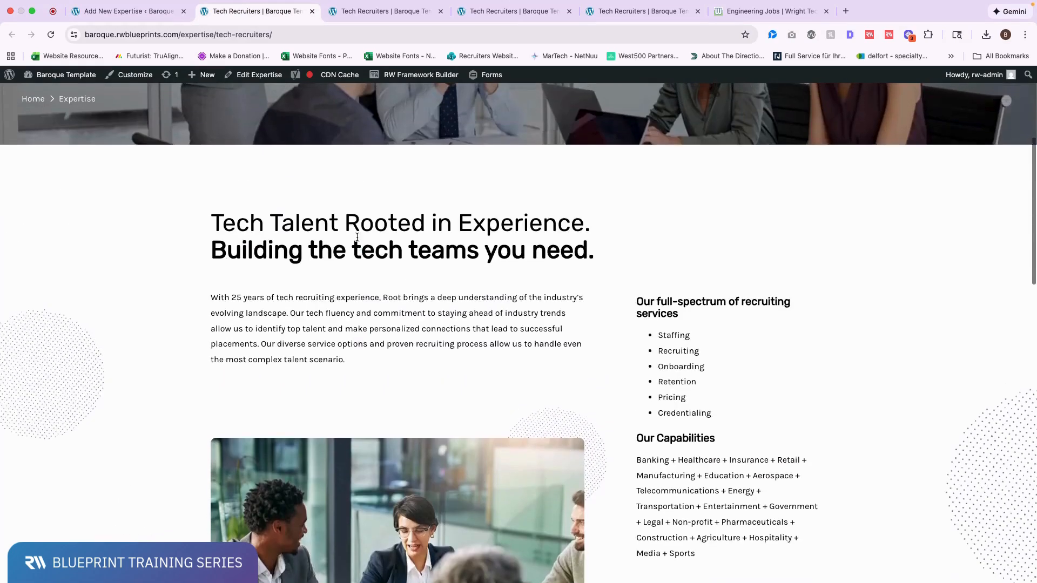
pyautogui.scroll(2, 441, 247)
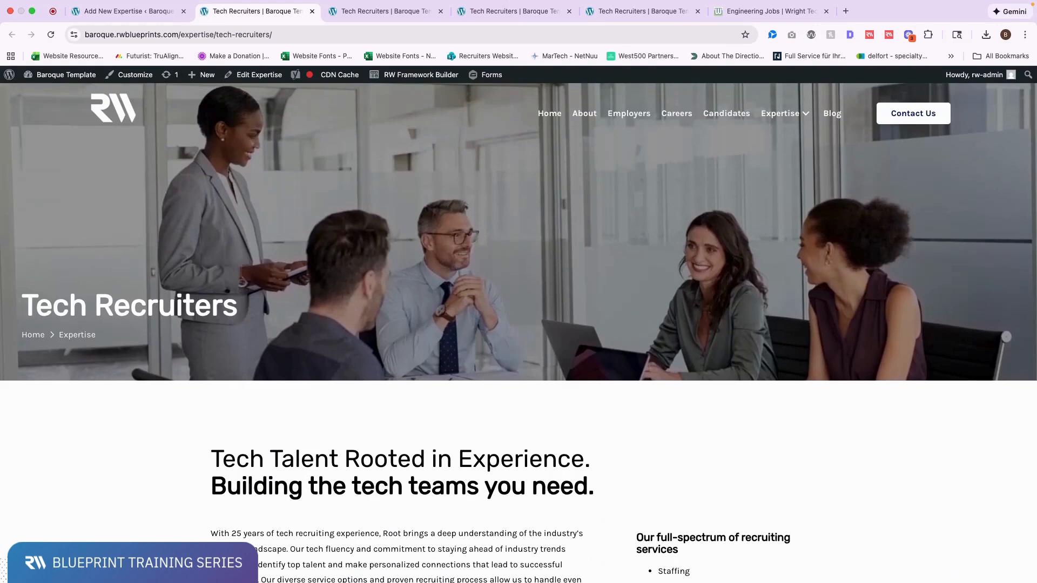
pyautogui.scroll(-2, 189, 267)
pyautogui.click(115, 12)
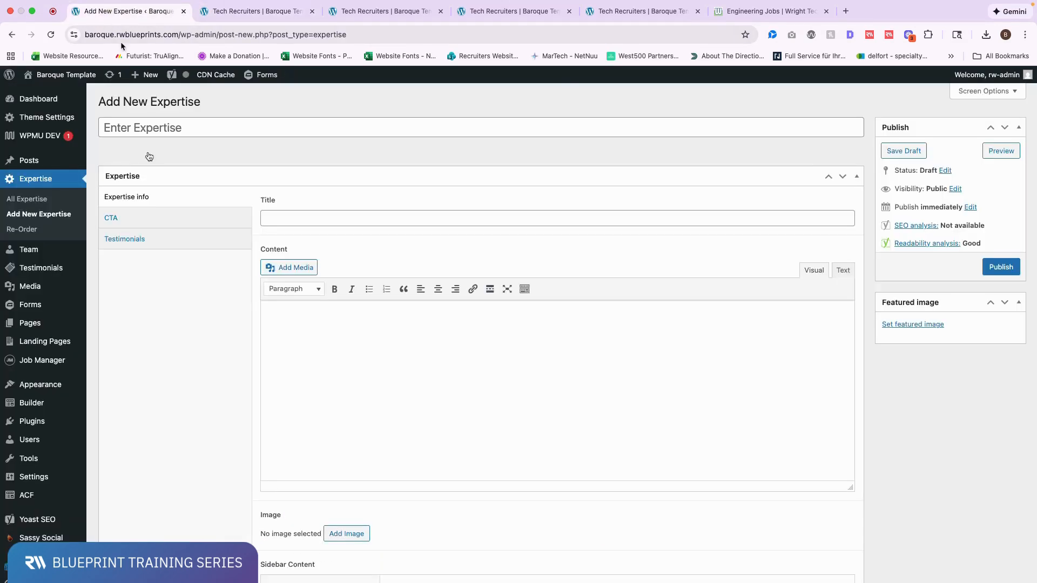